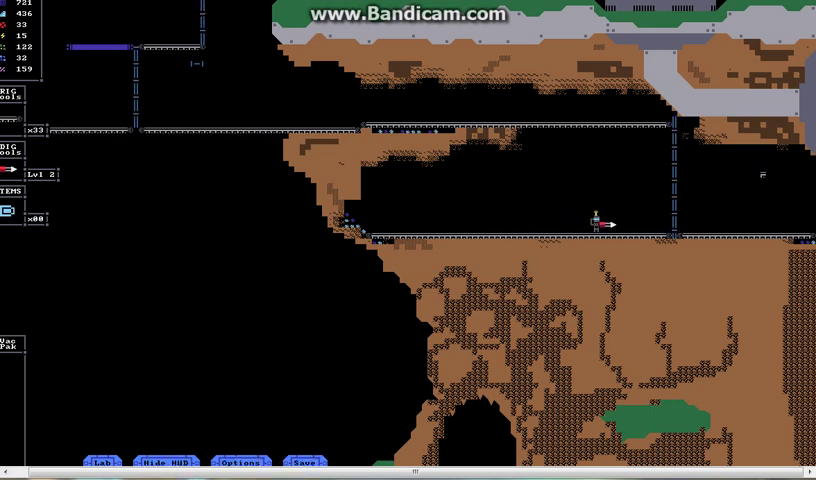
- Fly Diggit back and forth along the cavern rail, settling facing left
key(Right)
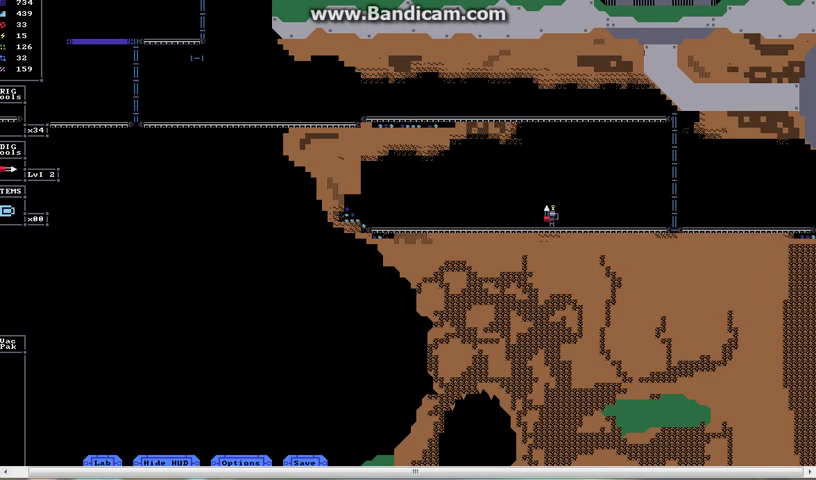
key(Left)
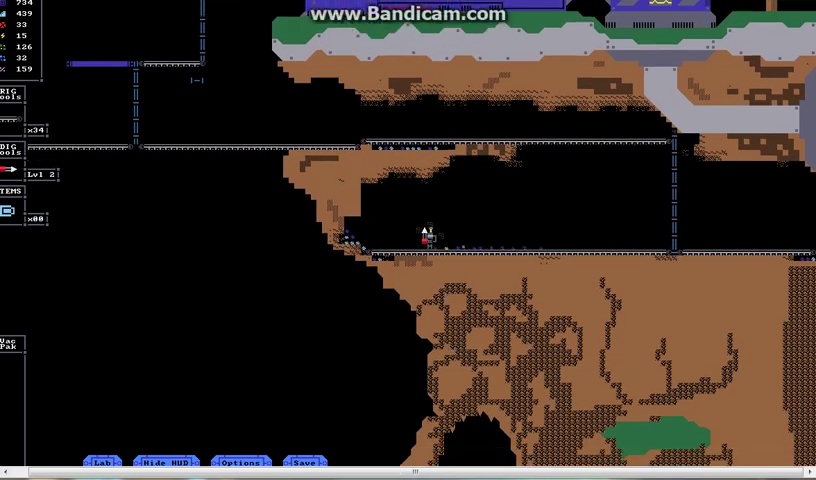
key(Up)
key(Left)
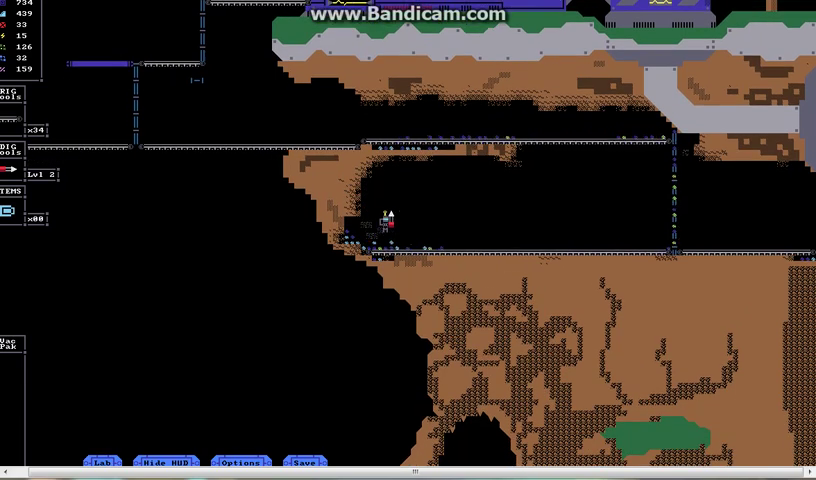
key(Left)
key(Up)
key(Right)
key(Up)
key(Right)
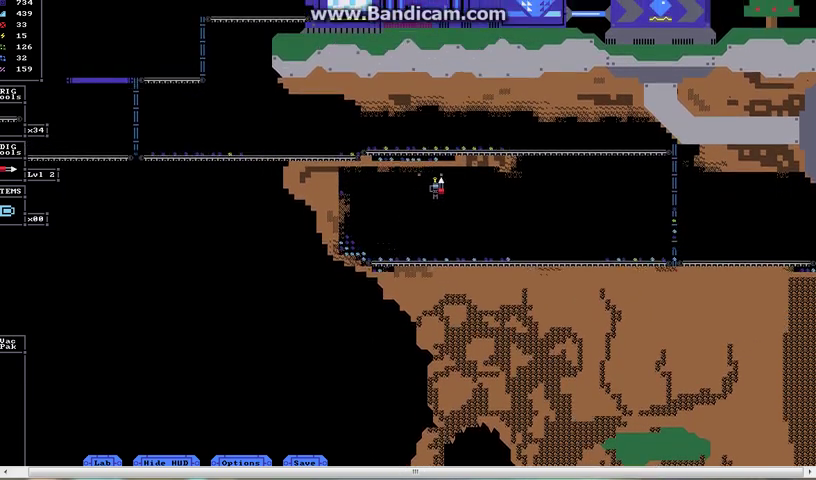
key(Up)
key(Left)
key(Left)
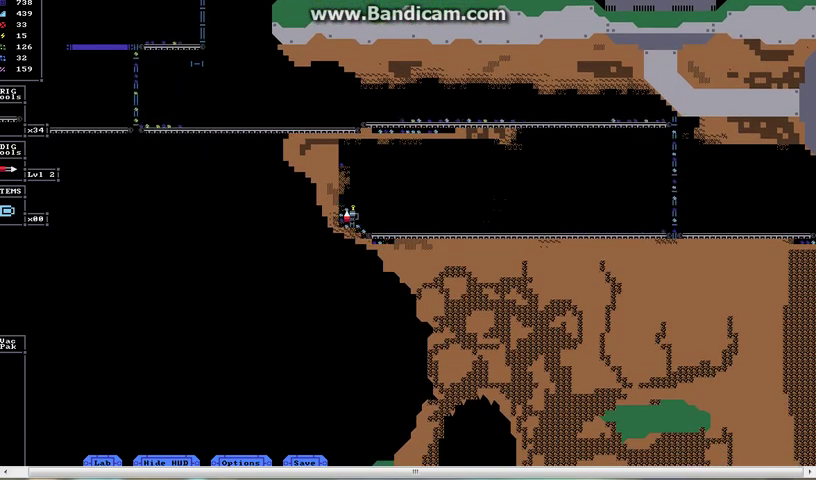
- Drop onto the green ledge and drill into the Crumble Caverns rock wall for minerals
key(Right)
key(Right)
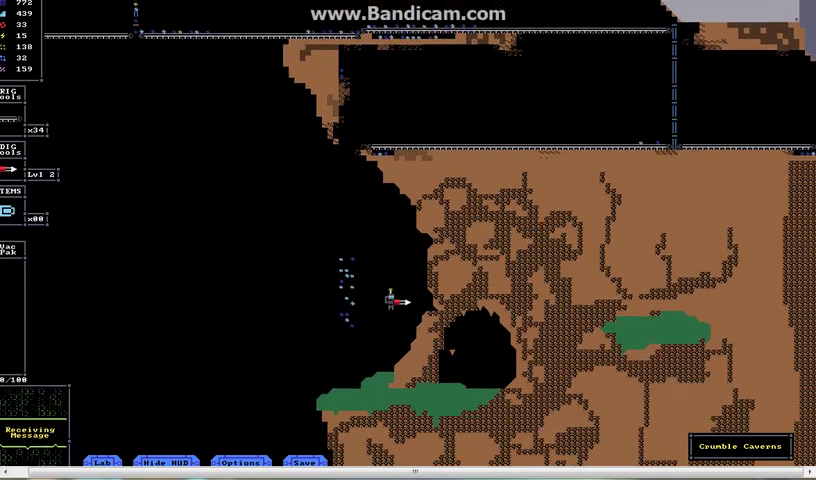
key(Left)
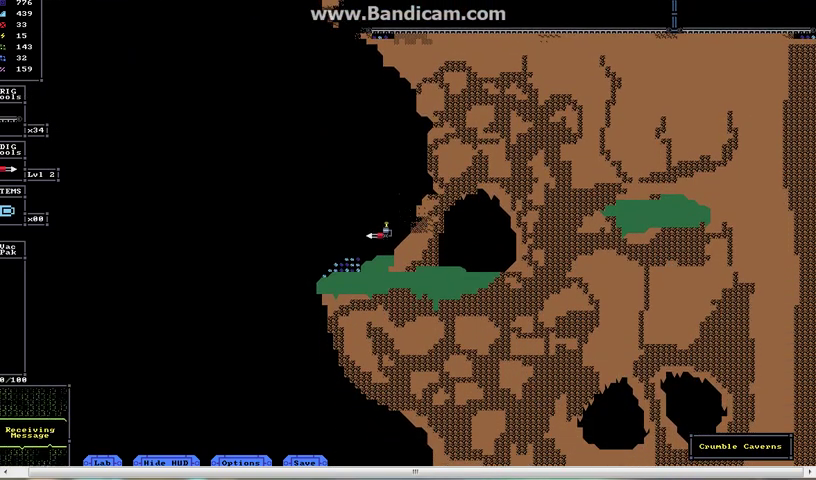
key(Right)
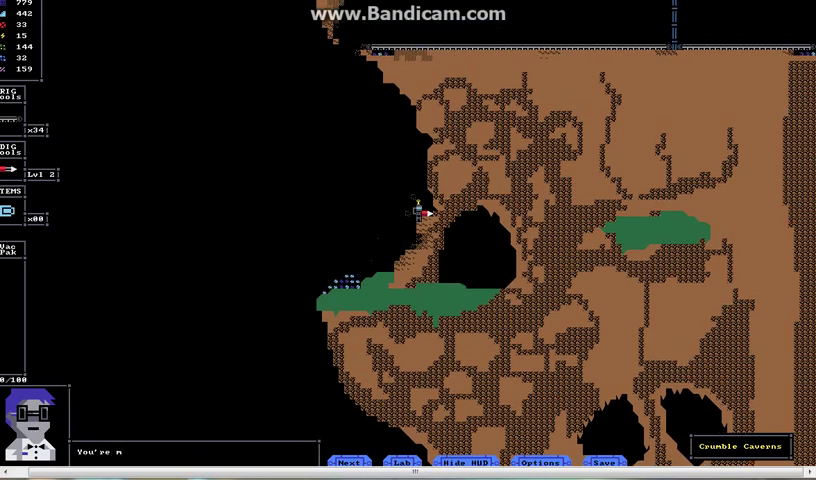
key(Down)
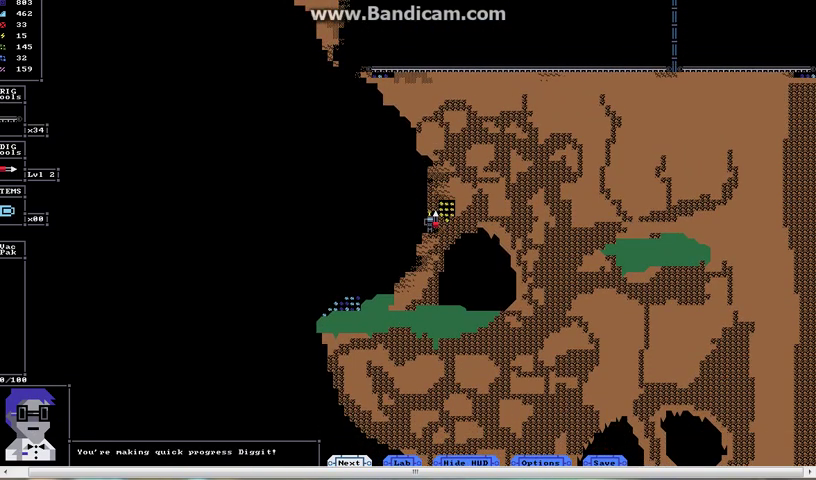
key(Left)
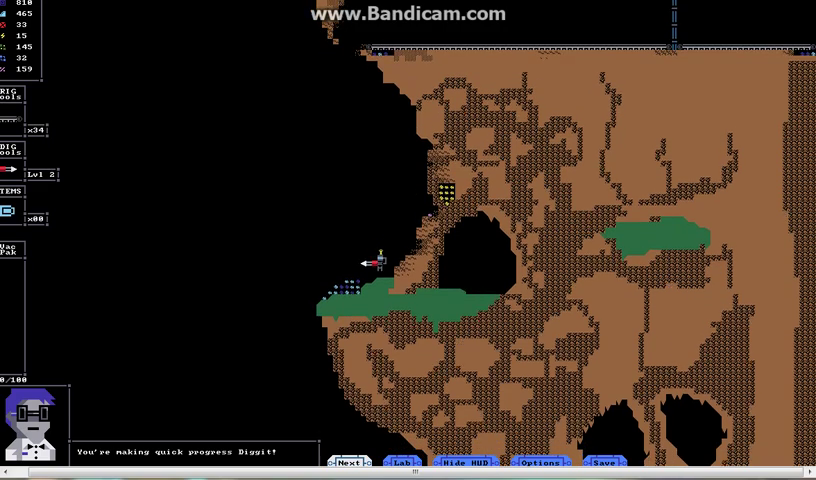
- Upgrade the Stone Grinder to level 3 in the Lab
key(l)
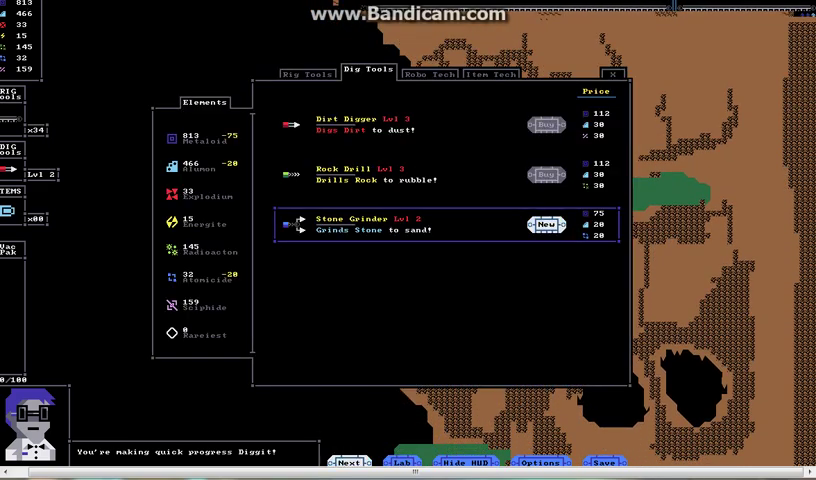
key(Return)
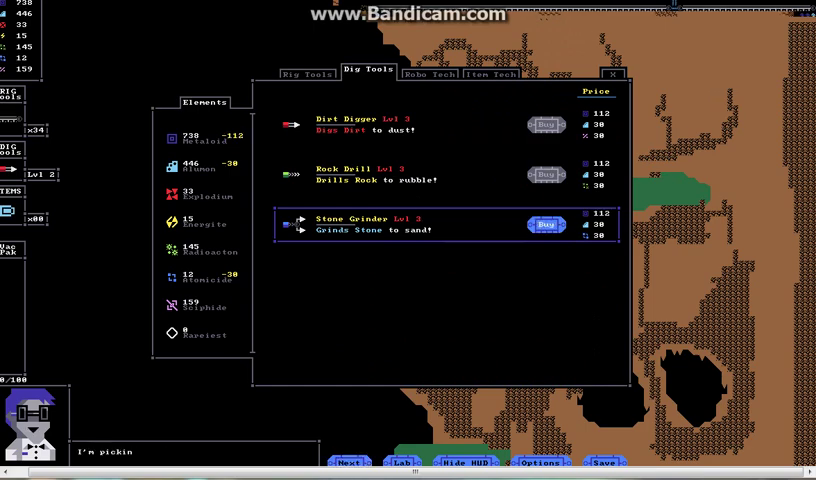
key(l)
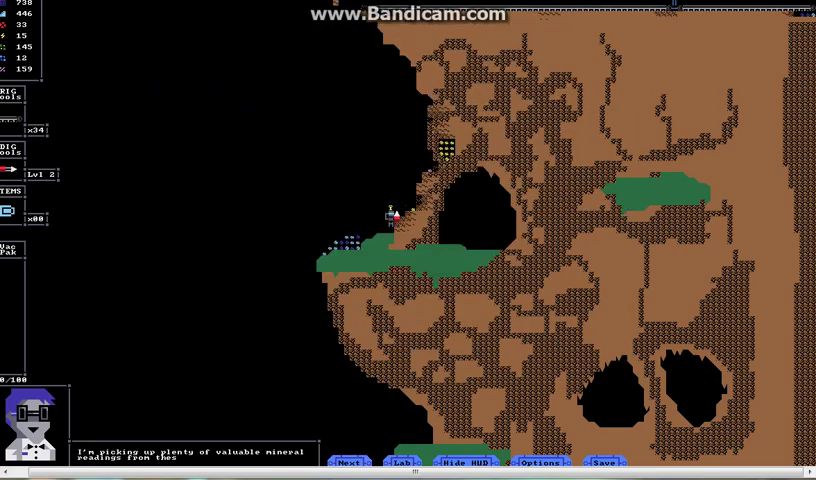
- Drill along the cliff until Rareiest is discovered, then reopen the Lab
key(Up)
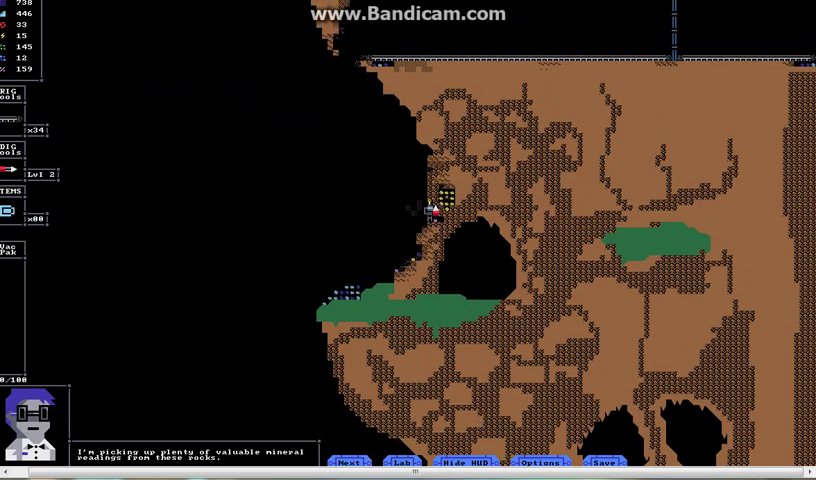
key(Up)
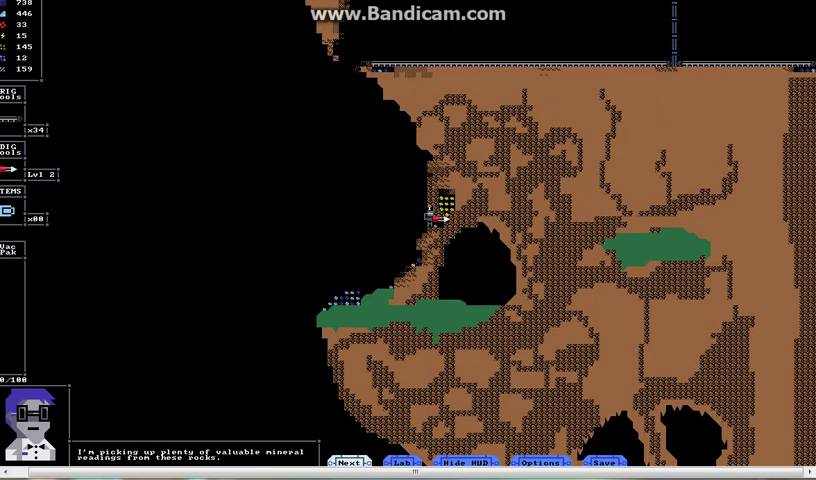
key(Down)
key(Right)
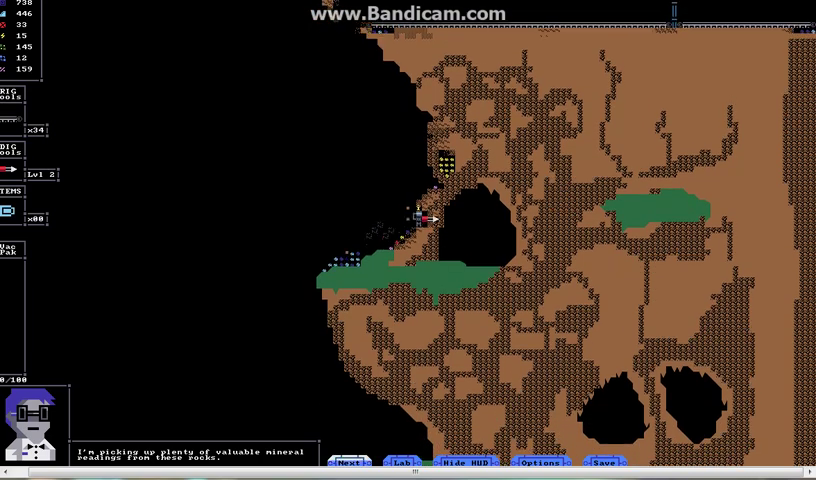
key(Up)
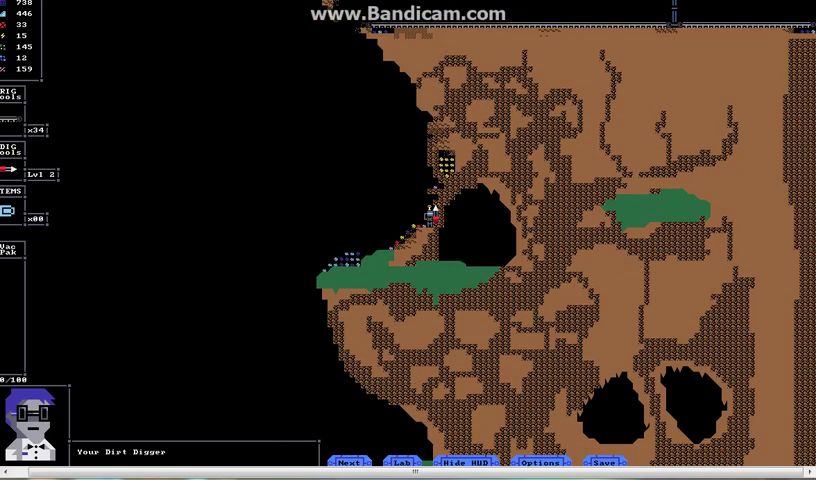
key(Right)
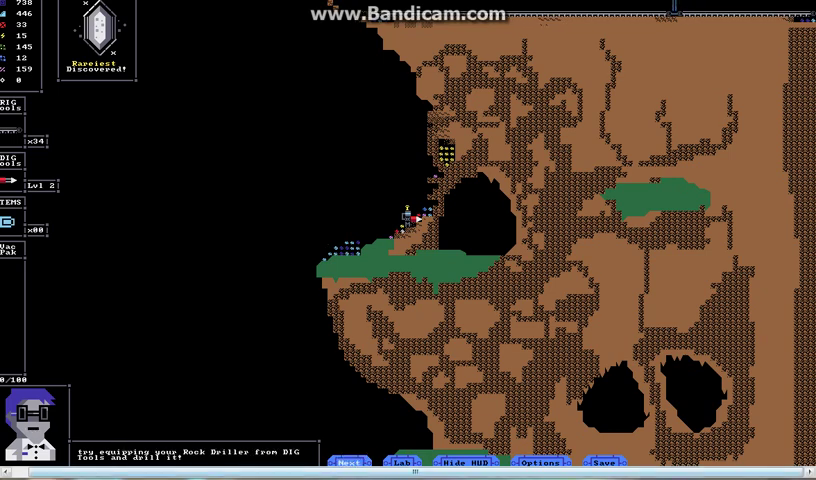
key(l)
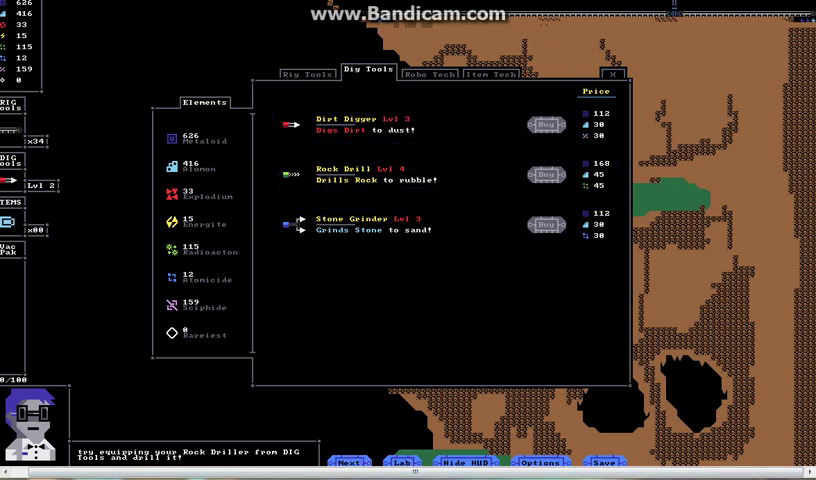
- Upgrade the Rock Drill to level 5, land on the grassy ledge, and pause
key(Return)
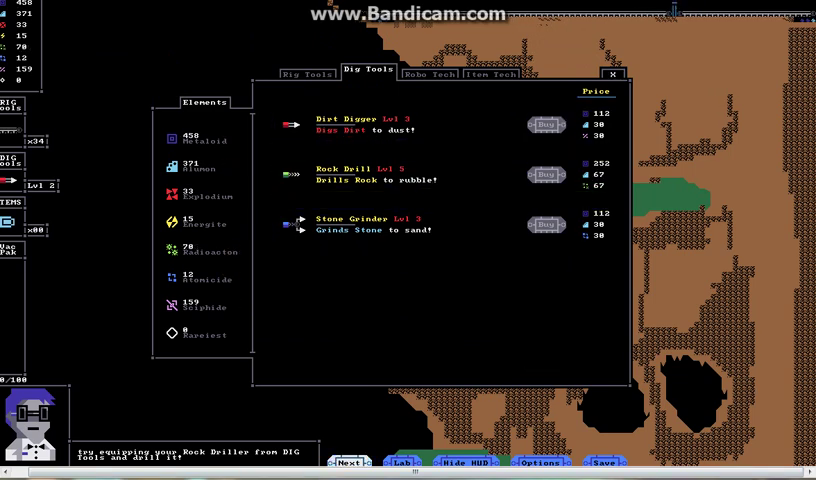
key(l)
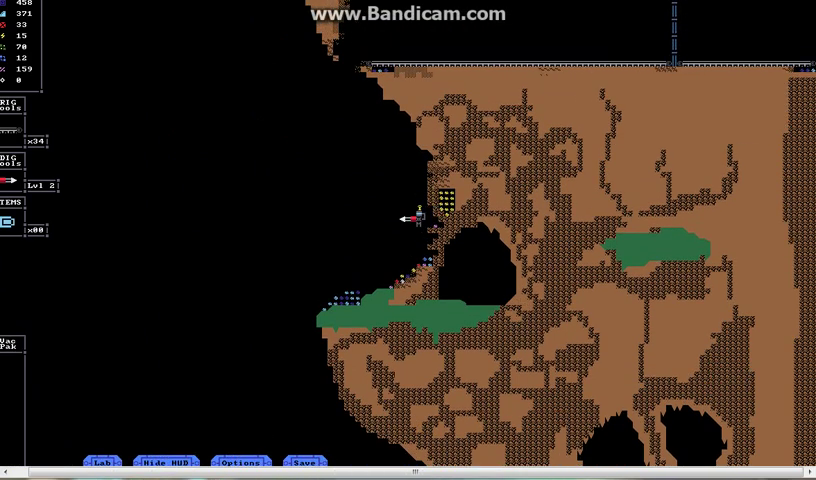
key(Right)
key(Right)
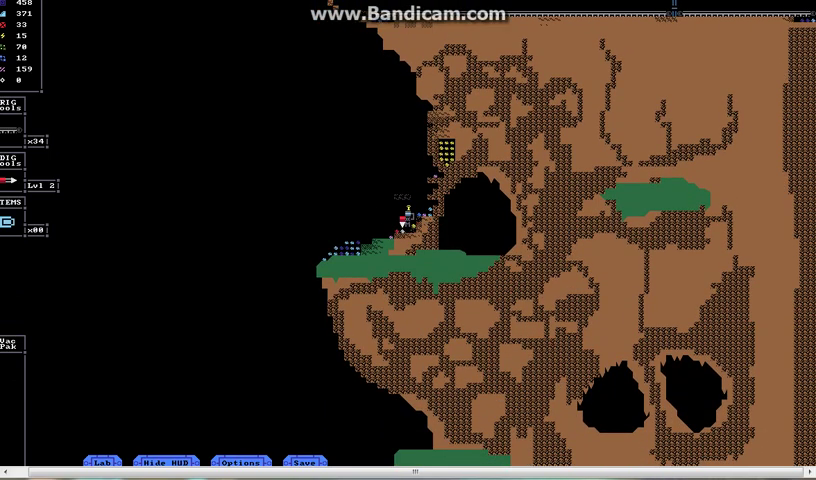
key(Right)
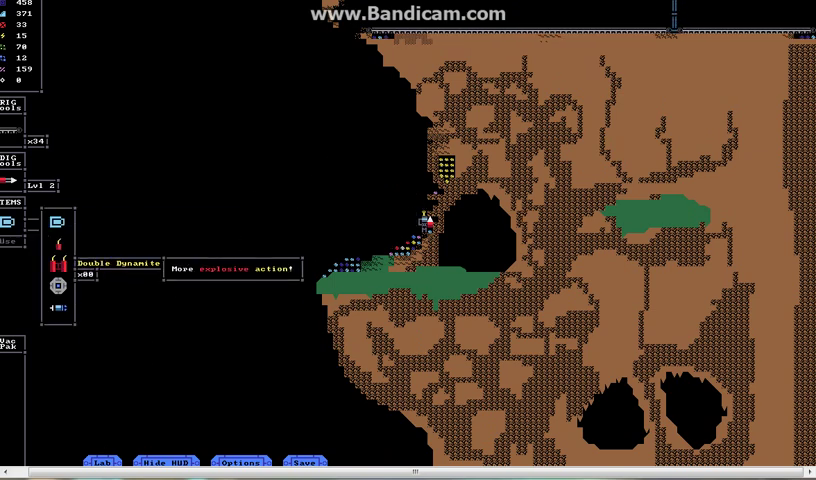
key(Left)
key(Up)
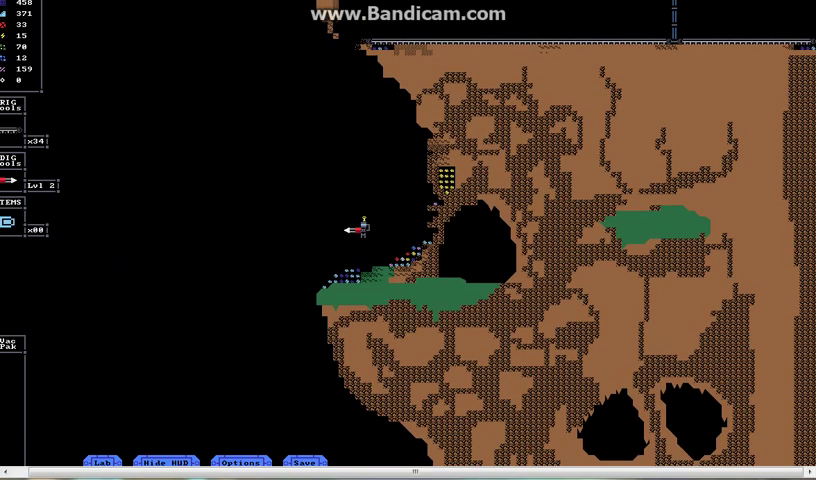
key(Escape)
key(Escape)
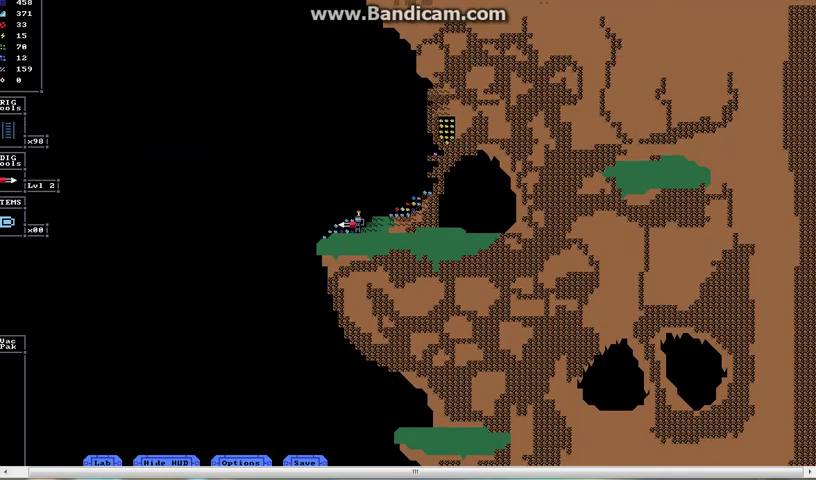
- Build a ladder up from the grass ledge and climb onto the upper ledge
key(Up)
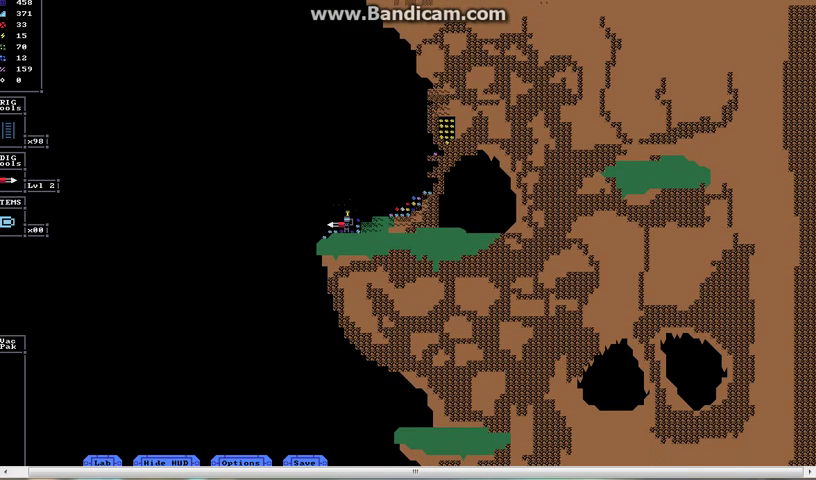
mouse_move(352, 10)
mouse_down()
mouse_move(352, 225)
mouse_move(431, 191)
mouse_up()
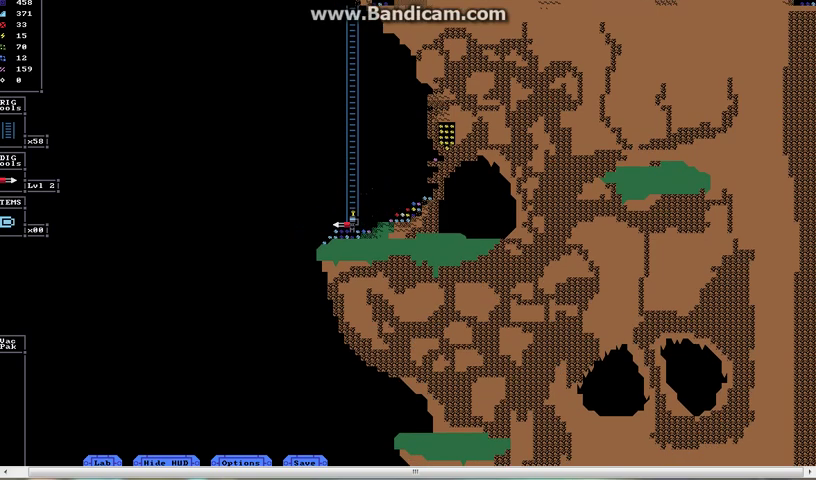
key(Up)
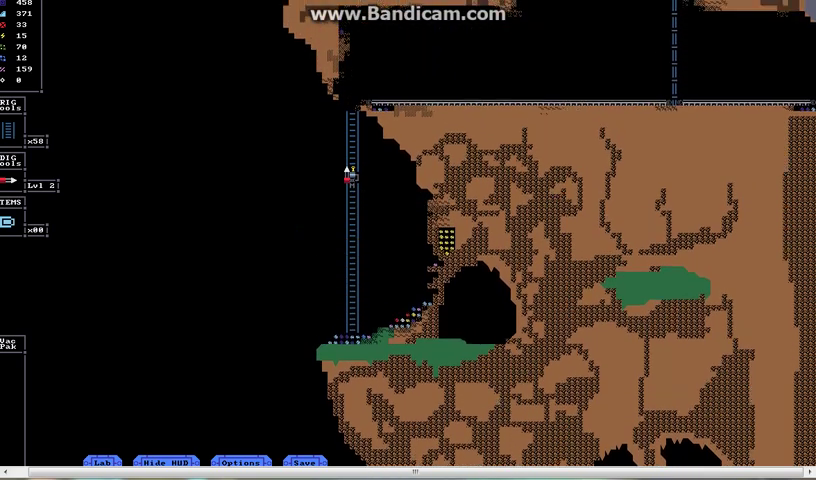
key(Up)
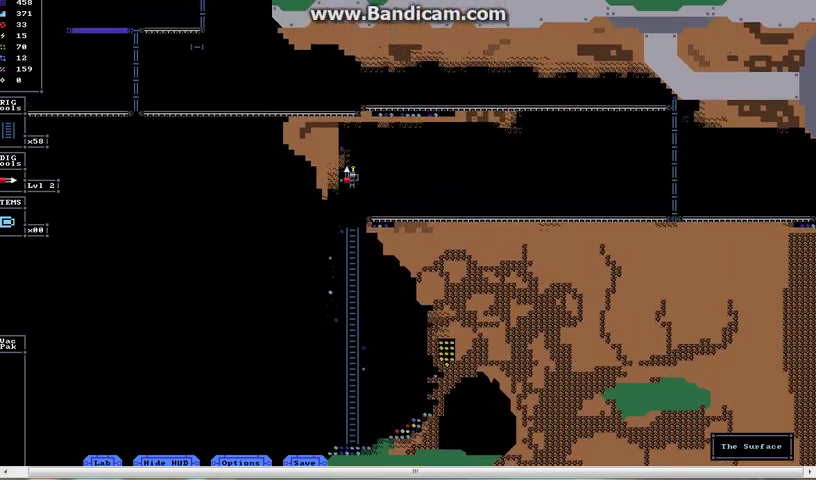
key(Right)
key(Up)
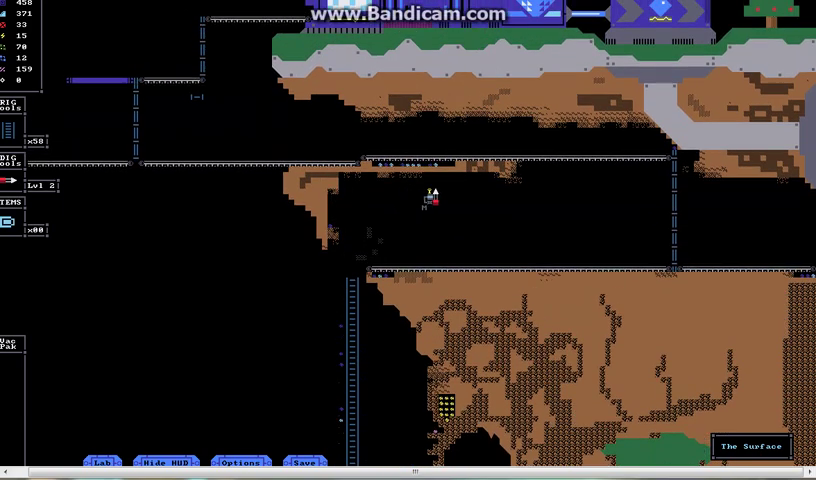
- Fly right across the cavern, walk back, and descend the ladder into Crumble Caverns
key(Right)
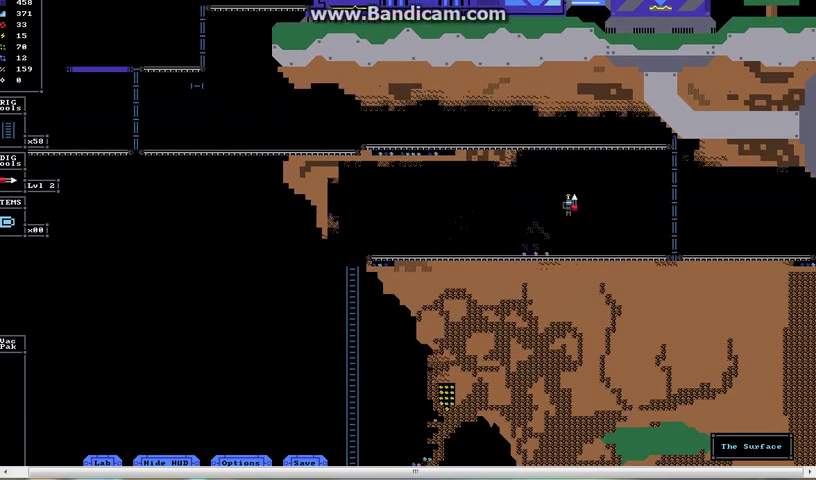
key(Right)
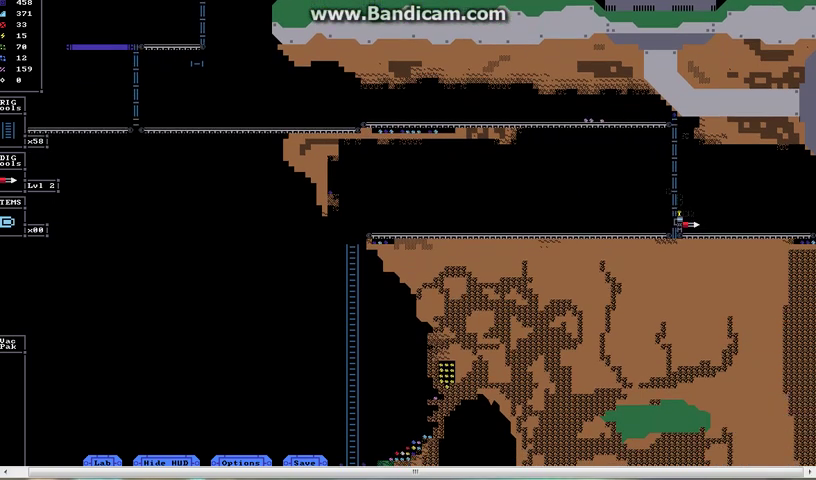
key(Left)
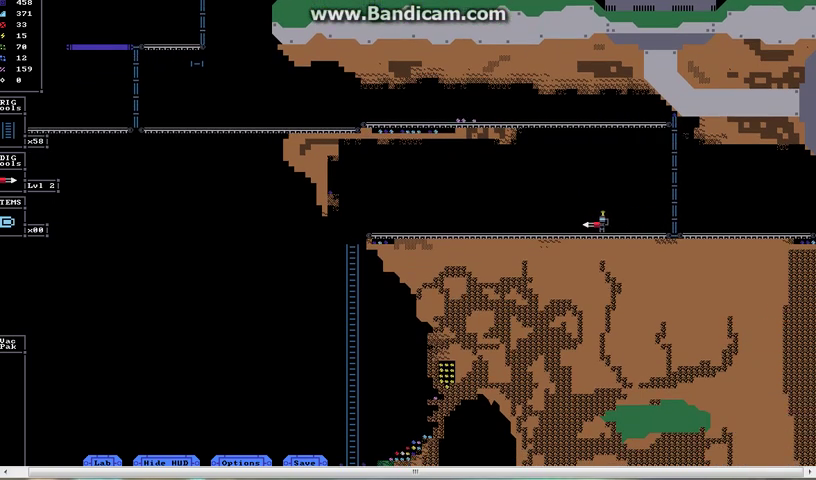
key(Left)
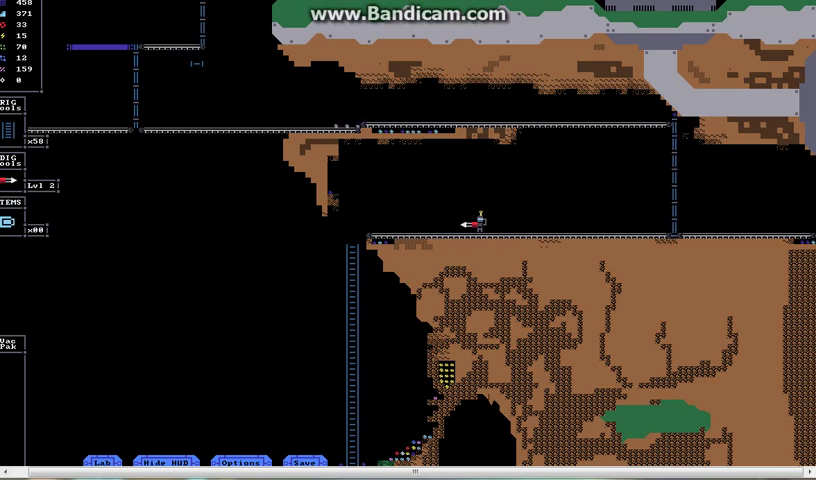
key(Left)
key(Down)
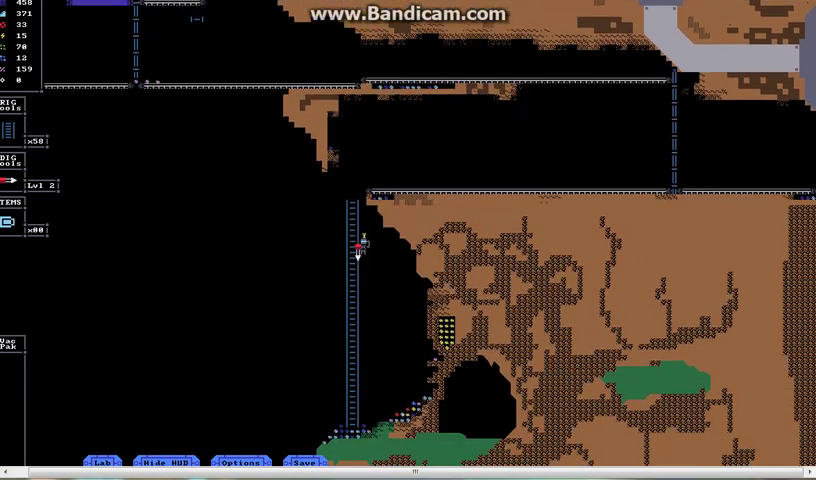
key(Down)
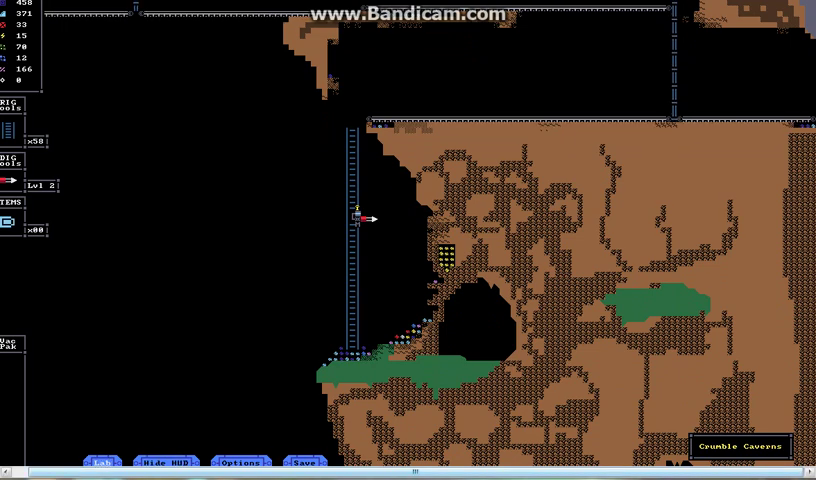
- Upgrade the Dirt Digger from level 3 to level 5 in Dig Tools
key(l)
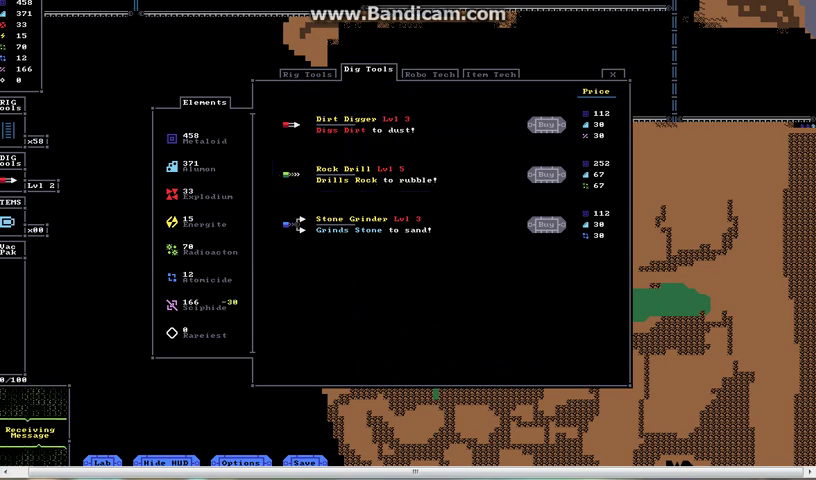
key(Right)
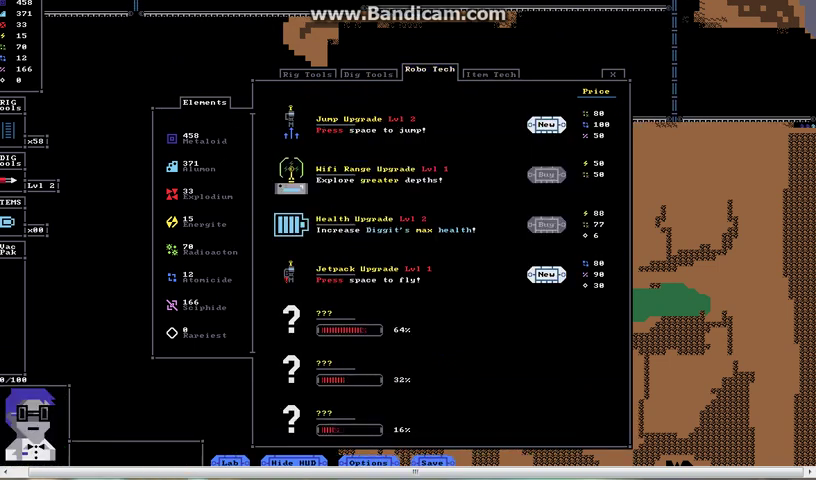
key(Right)
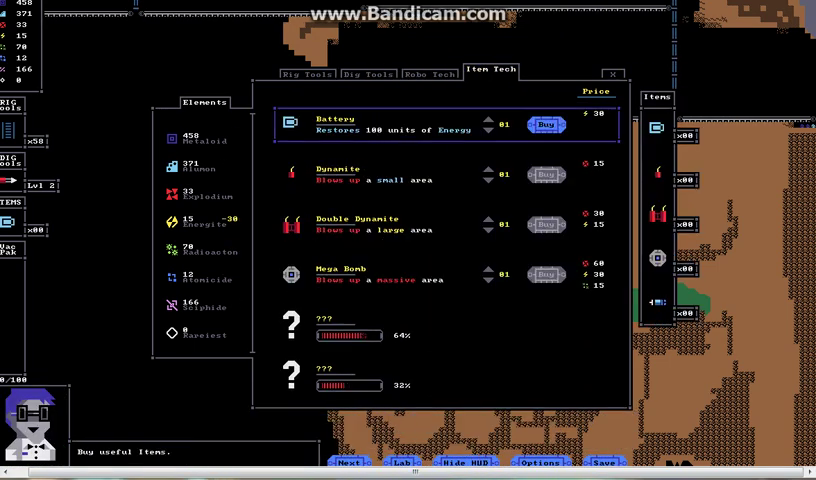
key(Right)
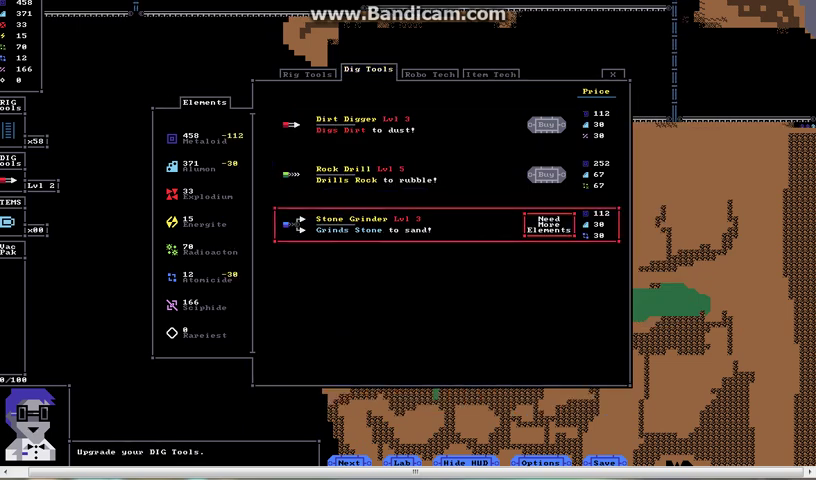
key(Up)
key(Up)
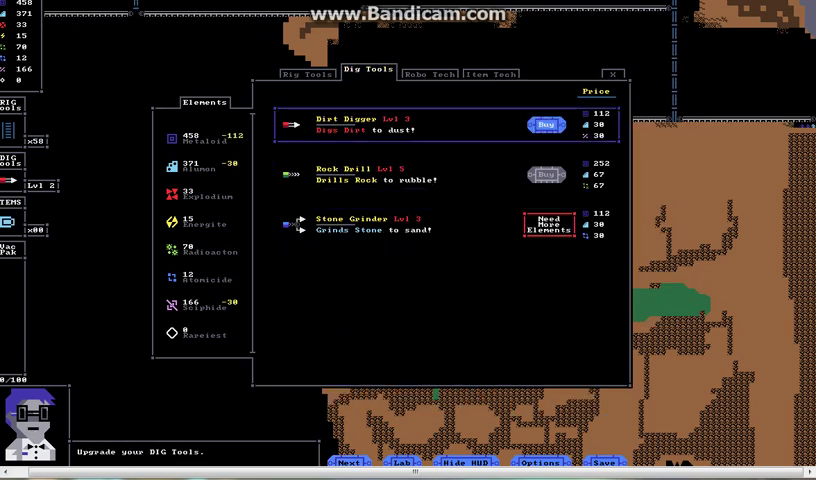
key(Return)
key(Return)
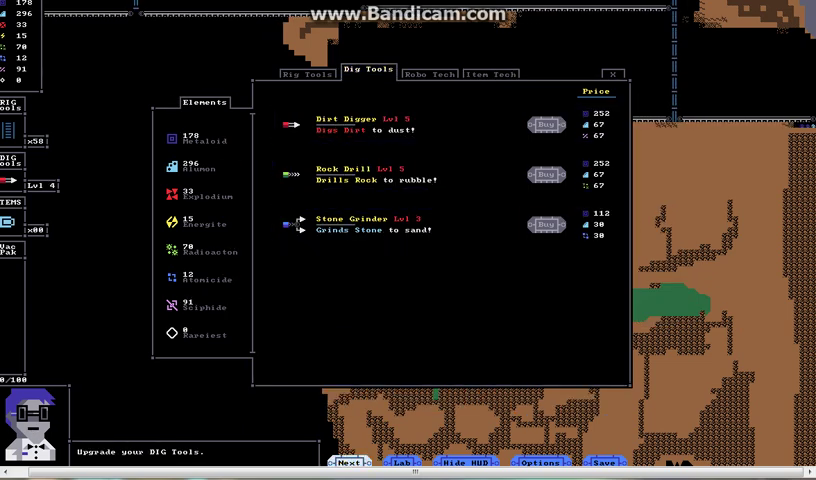
key(Escape)
- Return along the ledge and buy one Dynamite from Item Tech
key(Down)
key(Right)
key(Left)
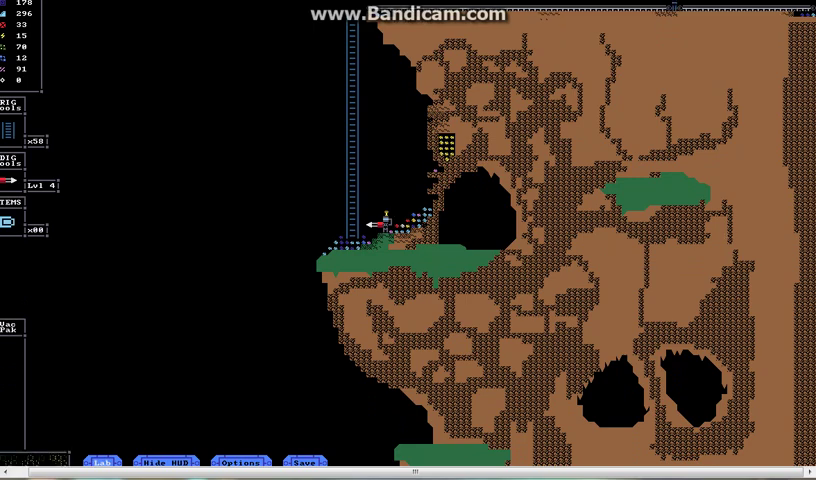
key(l)
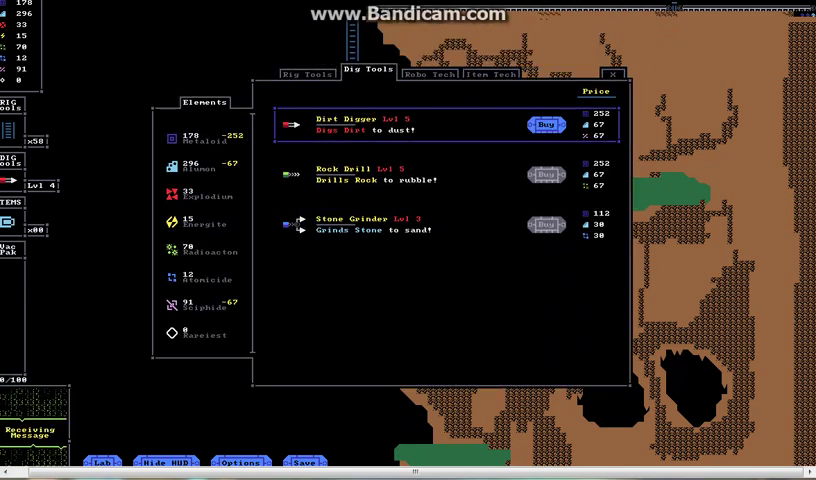
key(Right)
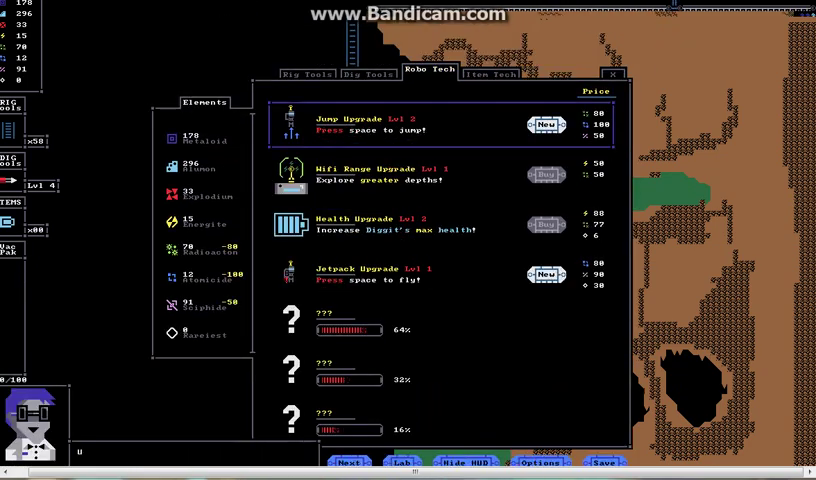
key(Right)
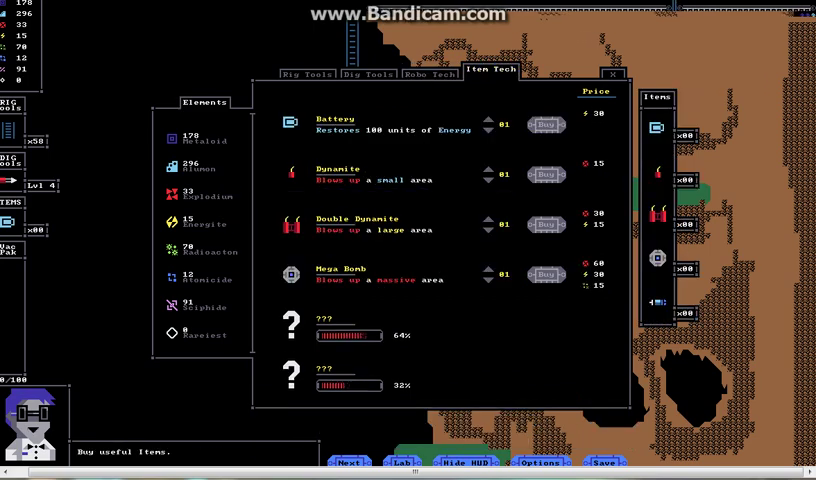
key(Down)
key(Return)
key(Up)
- Leave the Lab, ready the Dynamite, and place it by the green ledge
key(Escape)
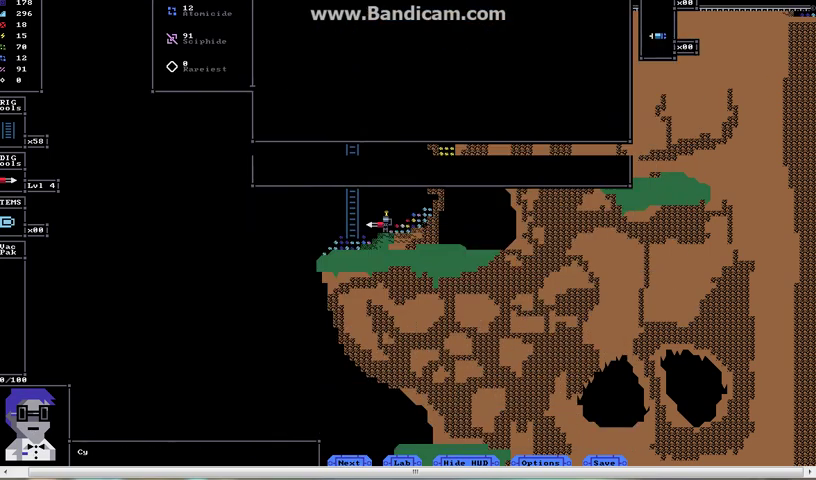
key(Up)
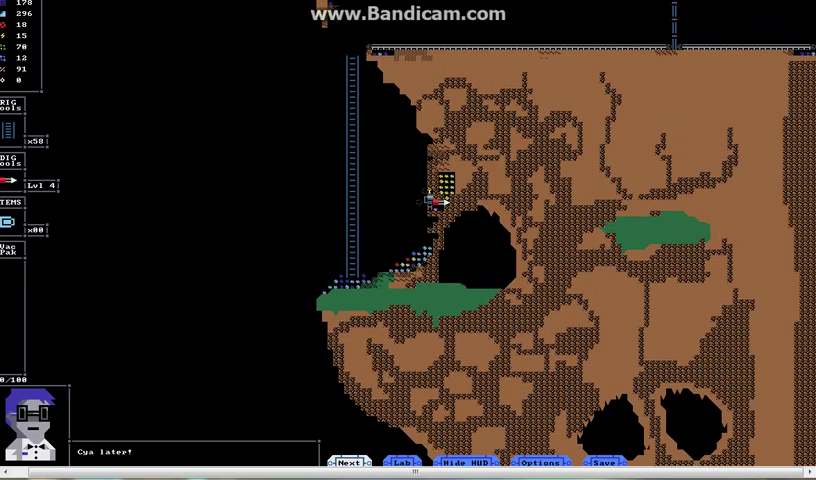
key(Down)
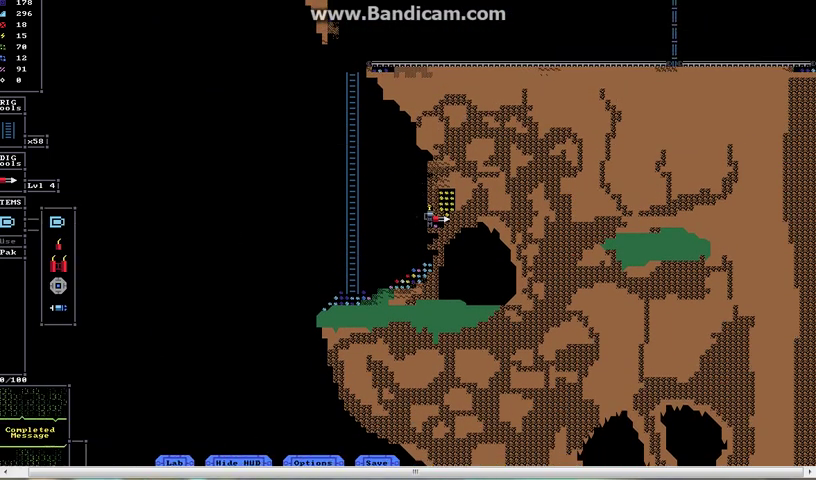
key(Down)
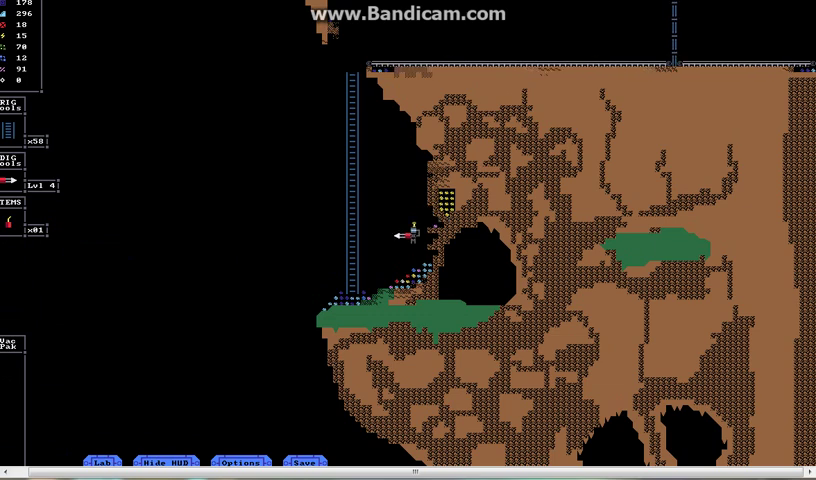
key(Down)
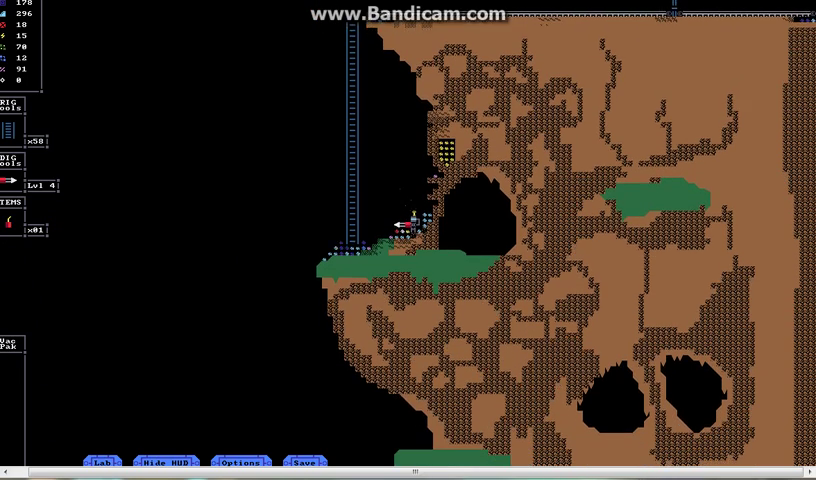
key(space)
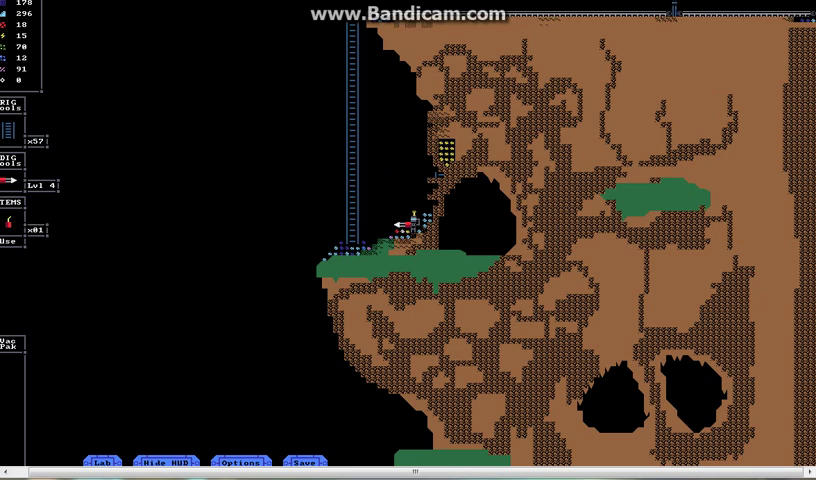
- Retreat up the ladder during the blast, then return to the blasted cave
key(Up)
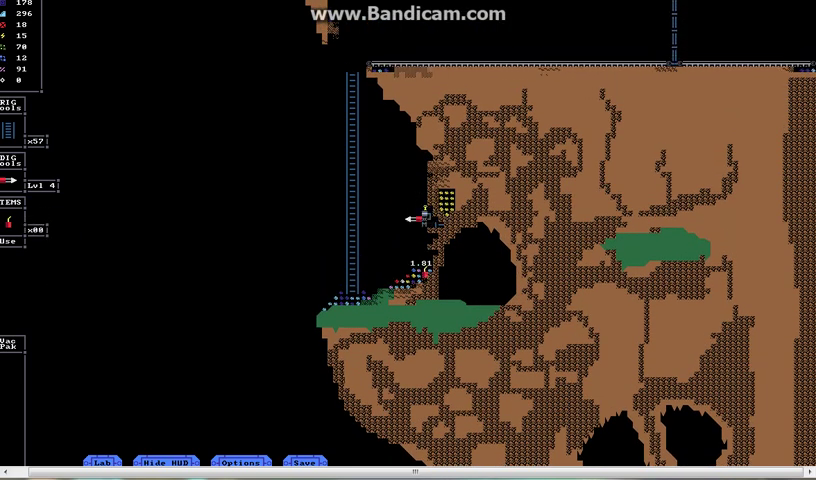
key(Left)
key(Up)
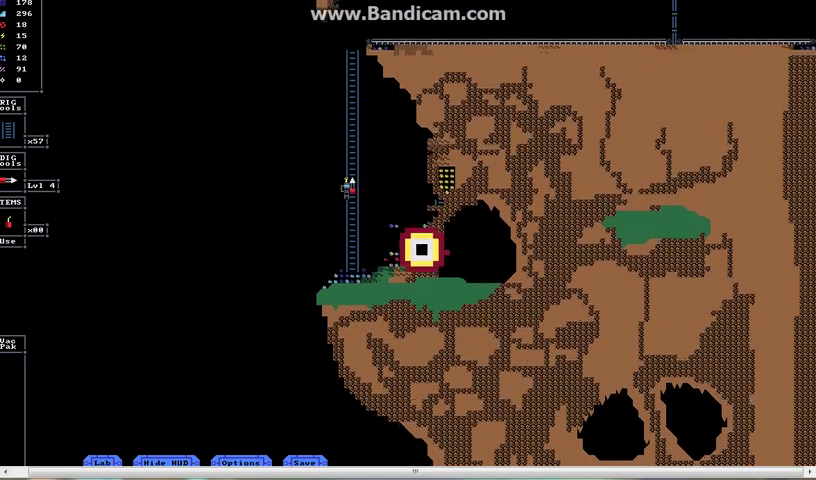
key(Right)
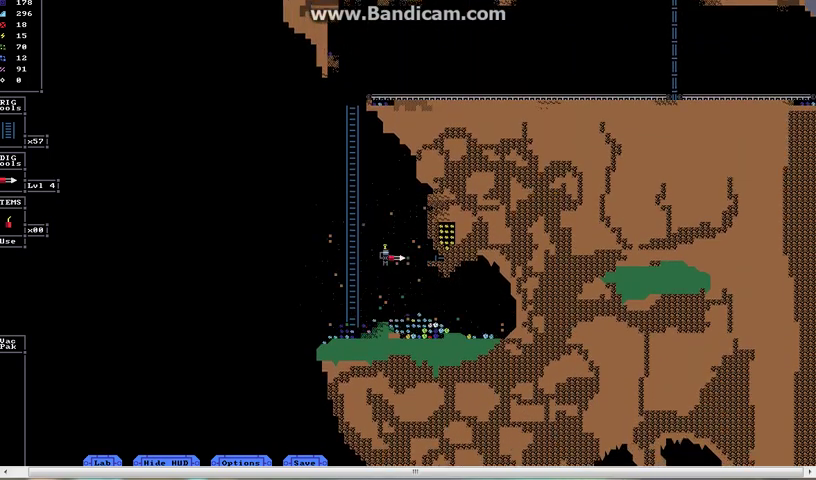
key(Right)
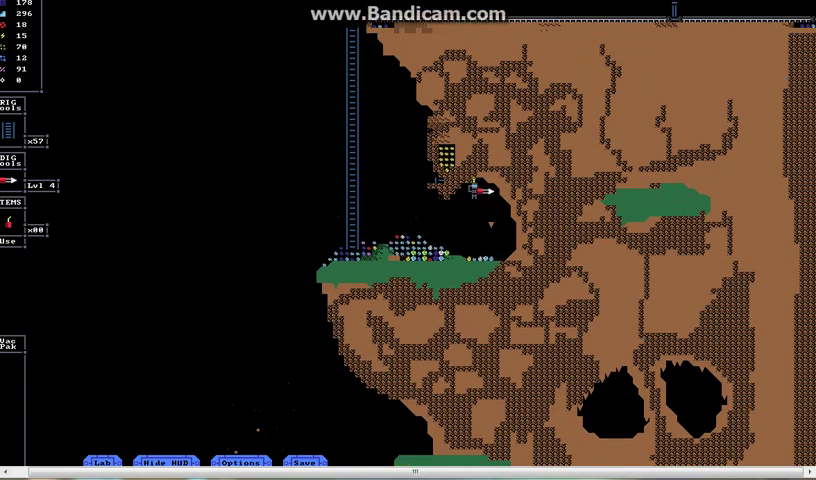
key(Left)
key(Left)
- Climb to the ladder top, recycle two rig pieces, and fly toward the cave
key(Up)
key(Up)
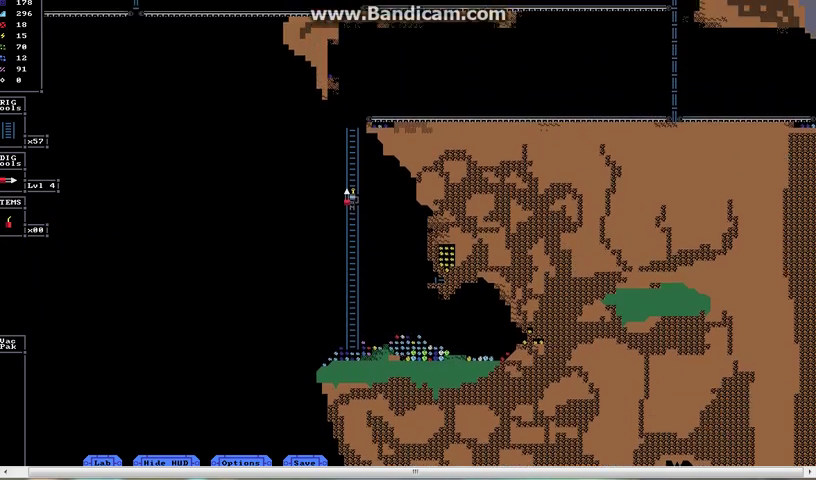
key(Up)
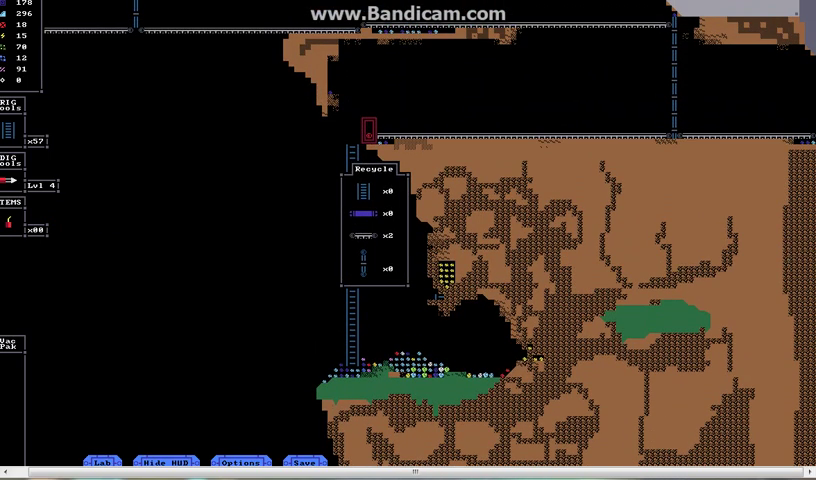
key(Down)
key(Up)
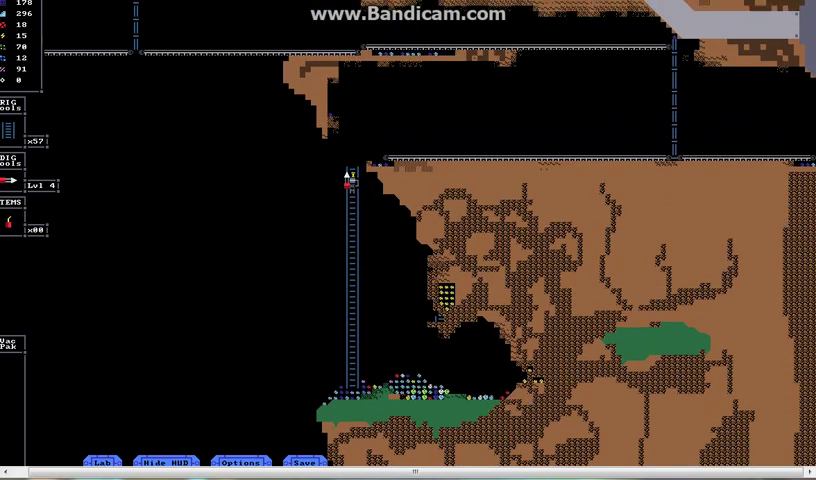
key(Right)
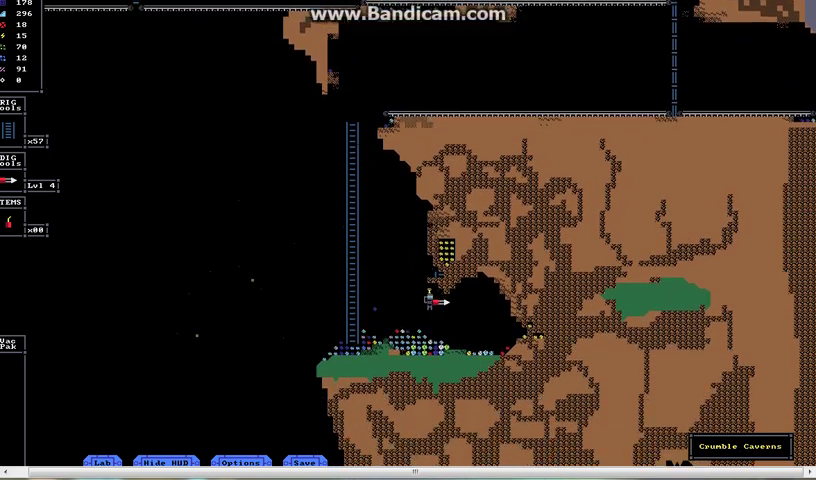
- Land on the grass ledge, cycle through the RIG tools, and climb the ladder
key(Left)
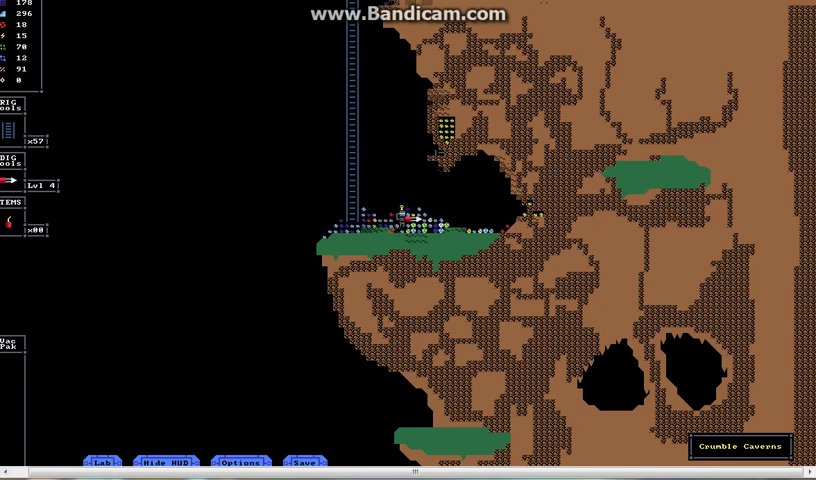
key(Left)
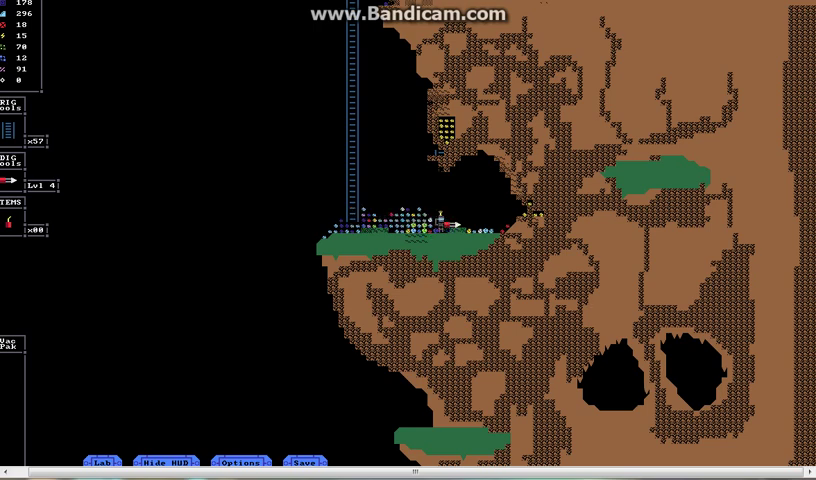
key(Left)
key(Down)
key(Down)
key(Down)
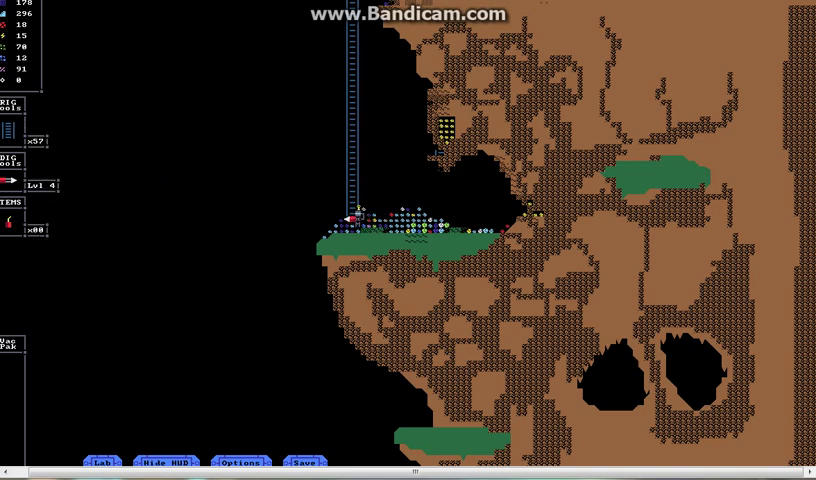
key(Up)
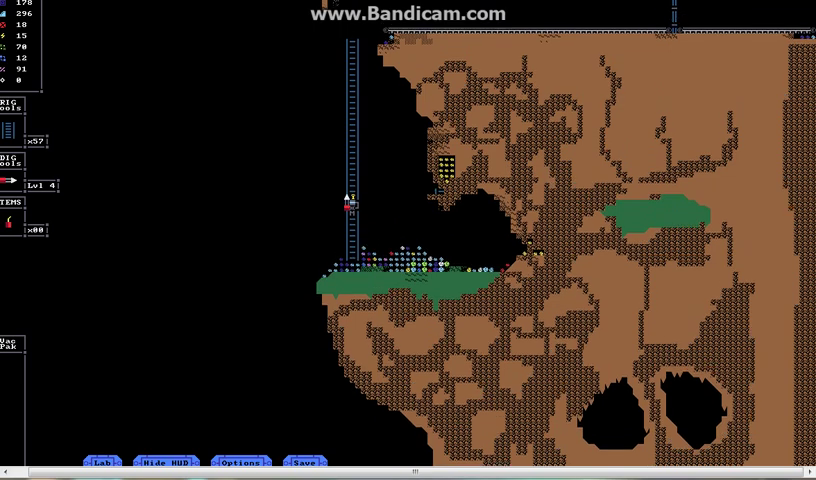
key(Up)
- Place and recycle a ladder extension, then build a vertical lift from cliff top to ledge
click(390, 47)
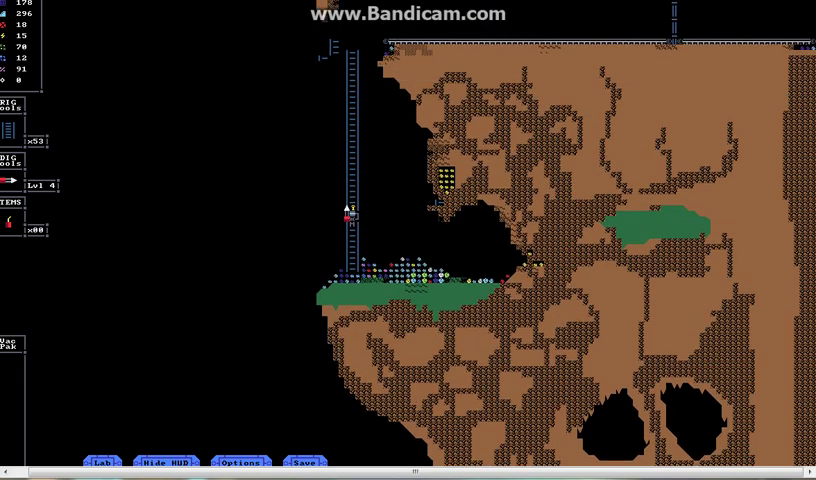
click(388, 47)
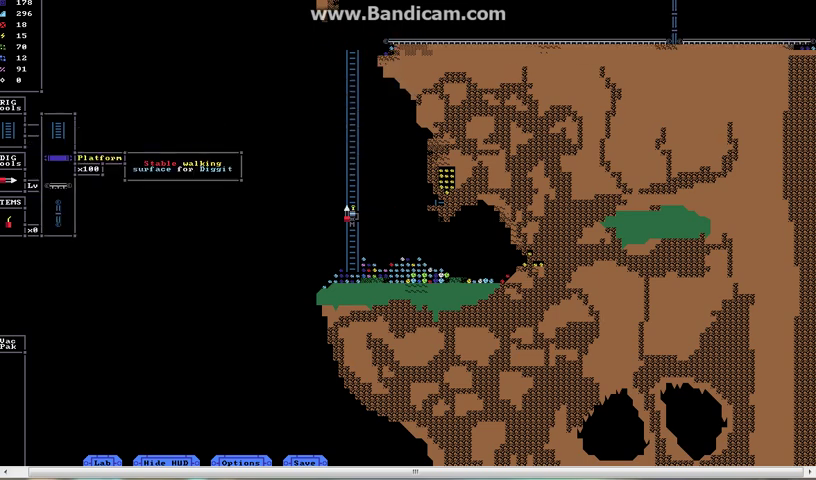
click(58, 208)
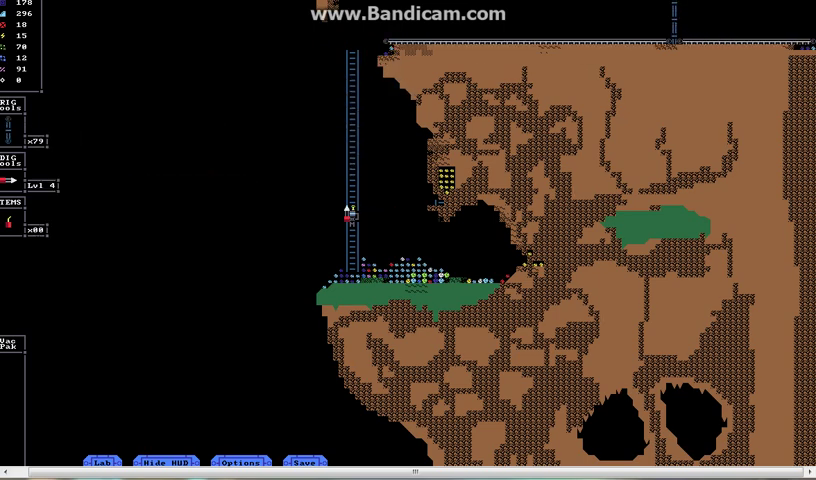
mouse_move(376, 46)
mouse_down()
mouse_move(400, 258)
mouse_move(403, 247)
mouse_up()
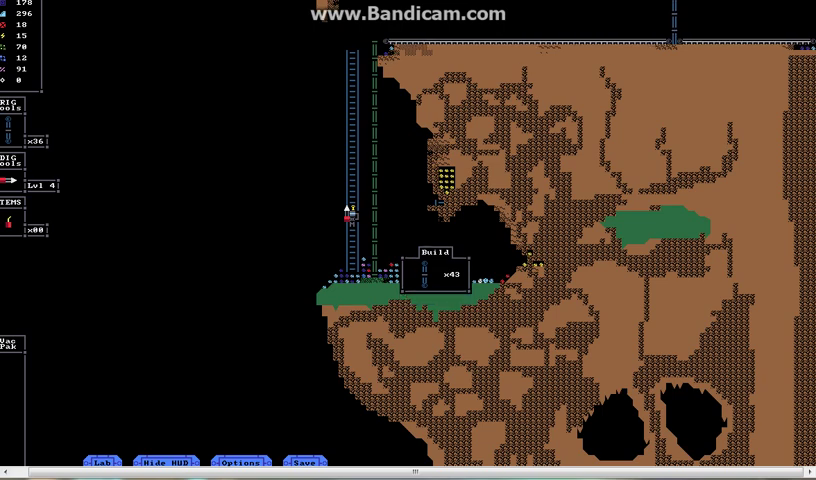
click(401, 253)
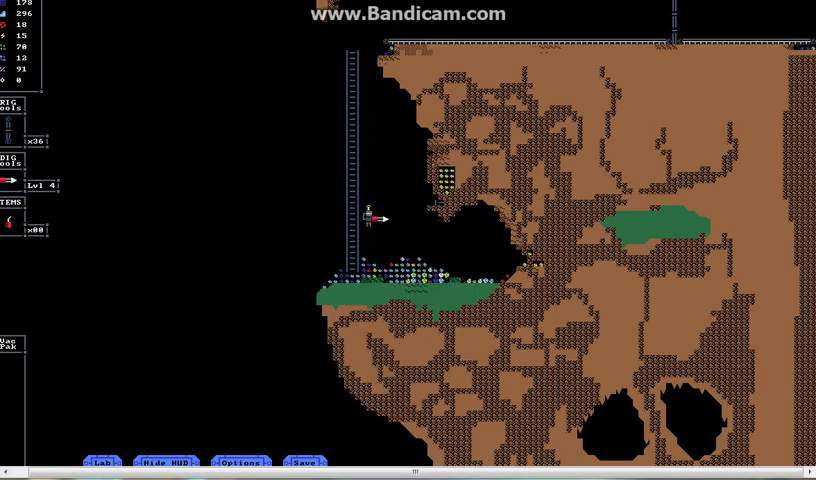
- Drop onto the grass ledge and climb back up beside the new lift
key(Down)
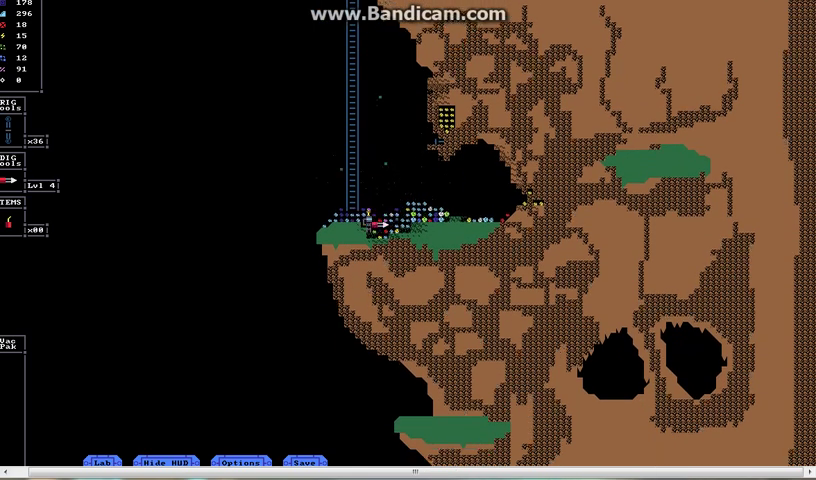
key(Left)
key(Up)
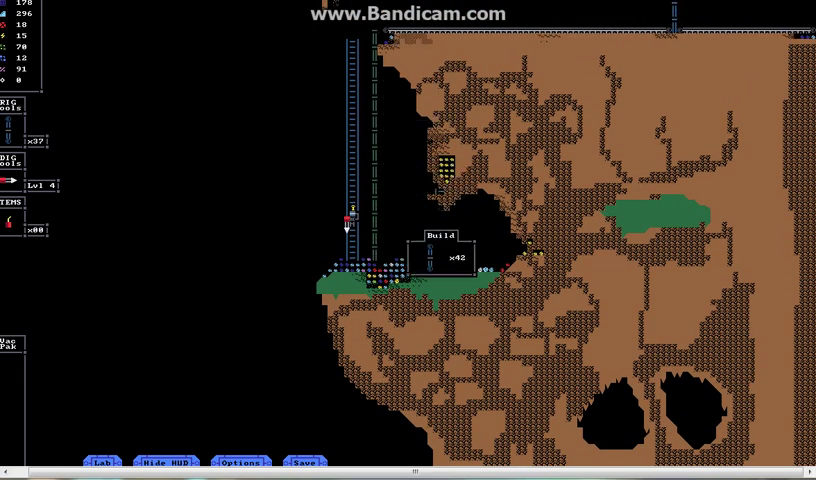
- Extend the rig along the ledge, then place one Conveyor Belt piece at the cliff top
drag(440, 280, 530, 285)
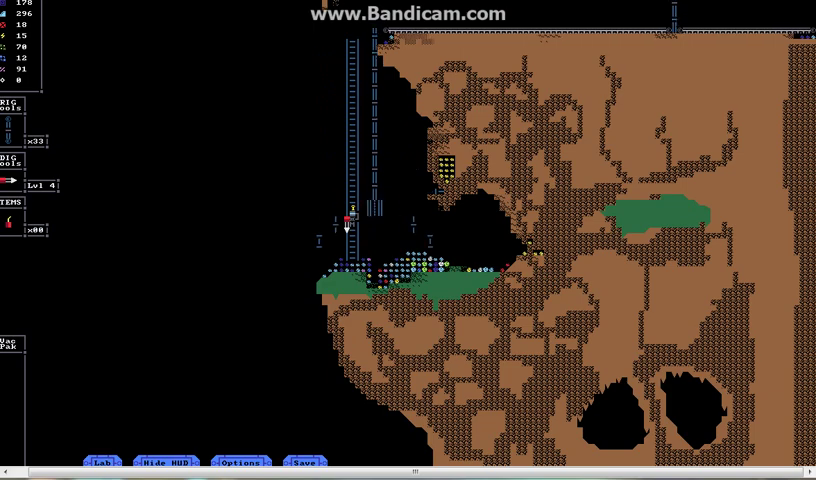
key(Up)
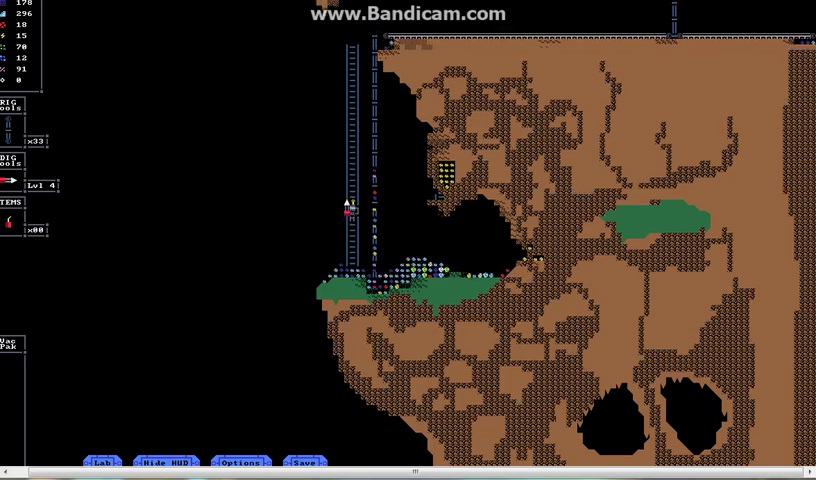
key(Up)
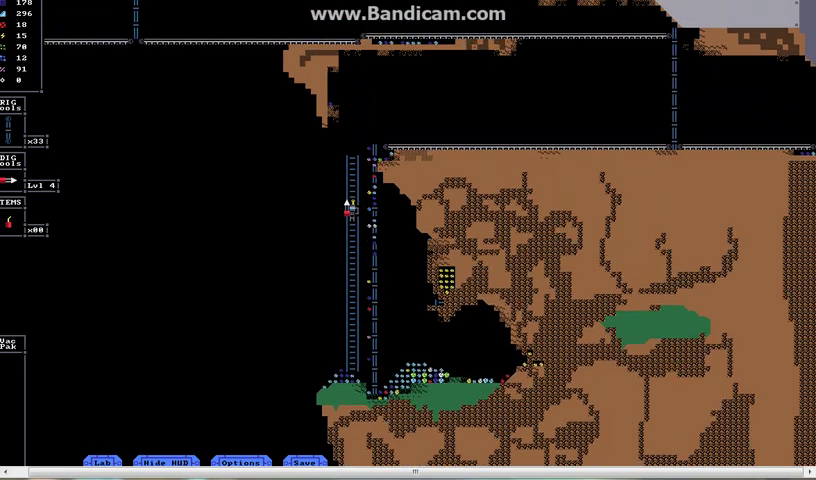
key(Tab)
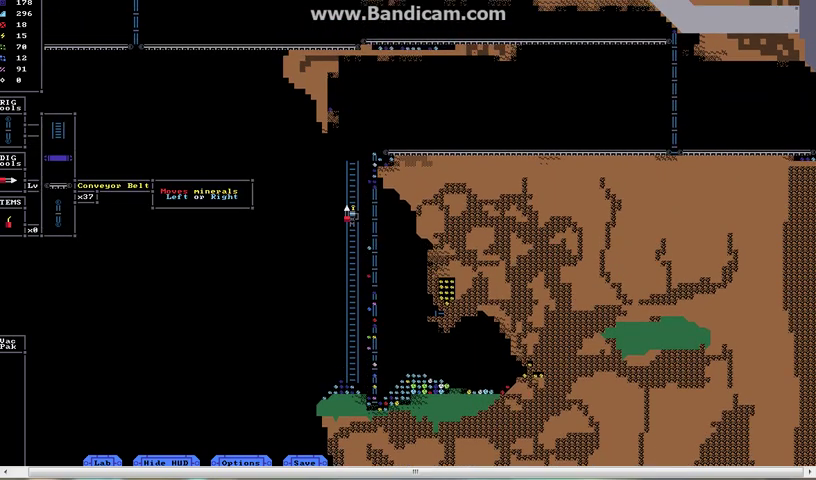
key(Tab)
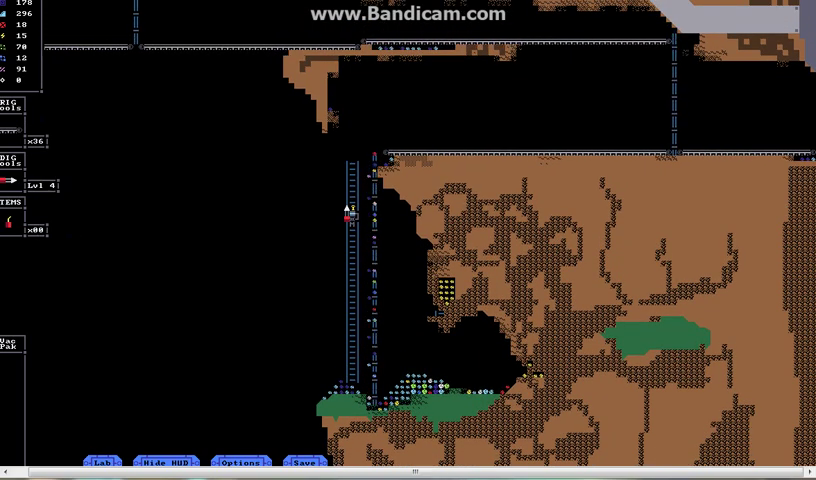
key(space)
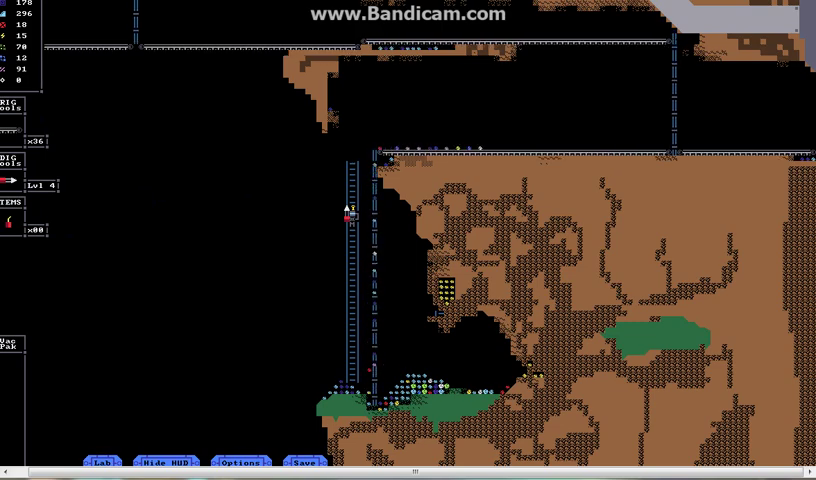
key(Down)
key(Down)
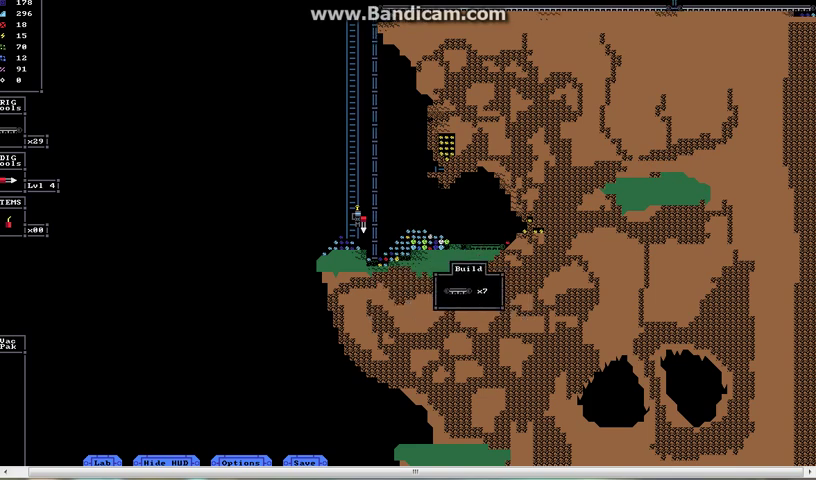
- Move Diggit right onto the grass ledge beside the lift
key(Right)
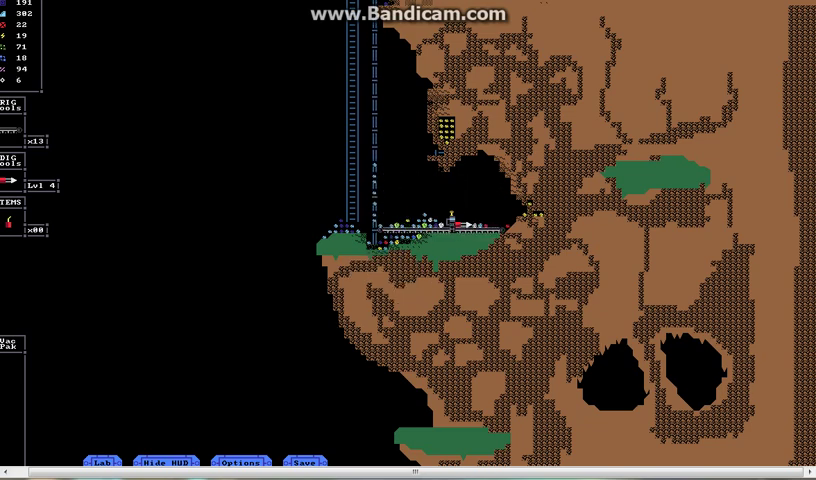
- Drill right along the ledge into the cave-edge rock
key(Right)
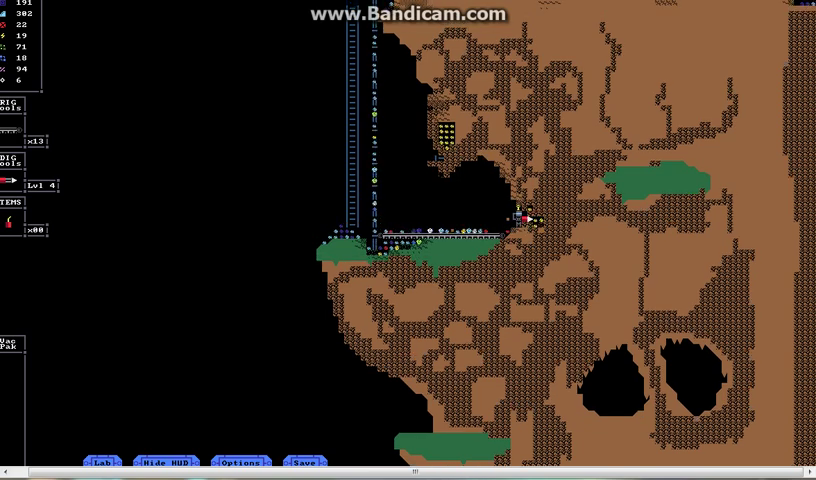
key(Right)
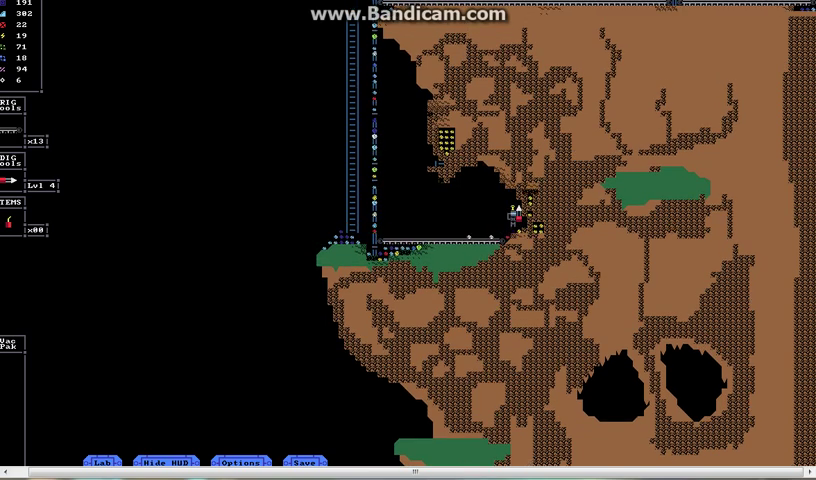
key(Right)
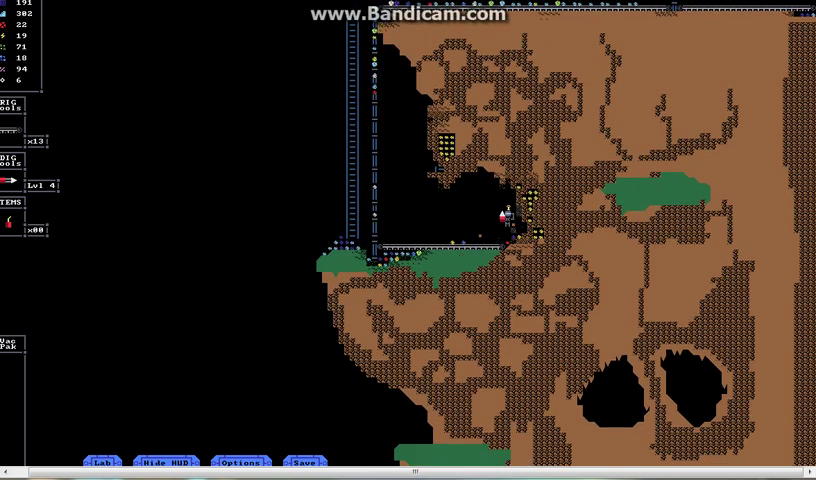
key(Right)
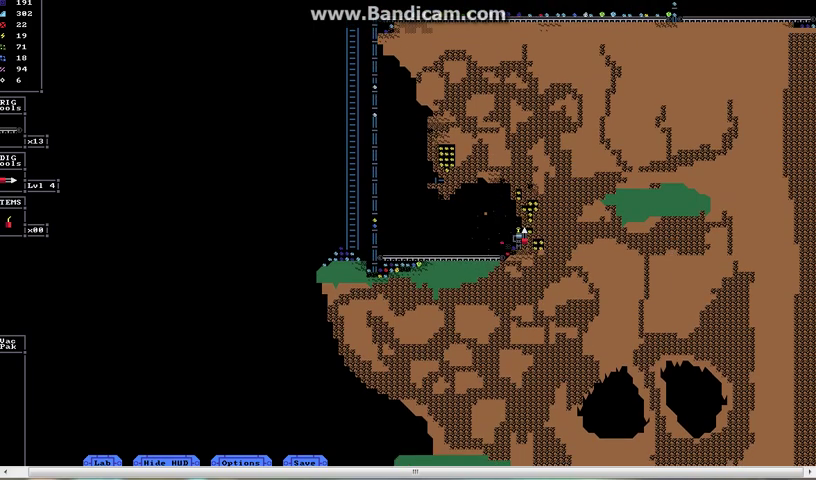
- Fly back across the cave to the shaft ledge and place more rig pieces below it
key(Left)
key(Up)
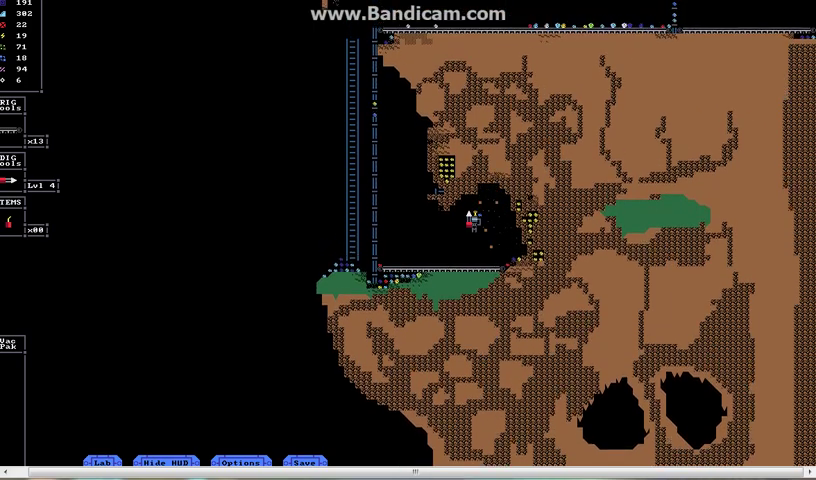
key(Right)
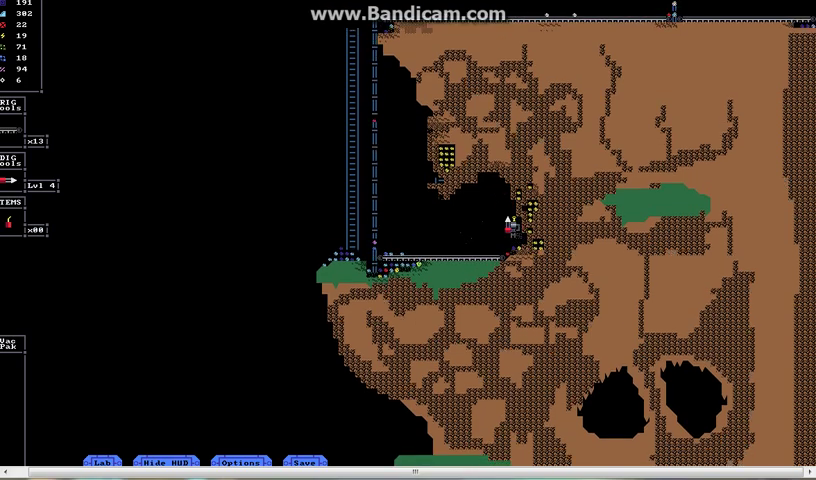
key(Up)
key(Left)
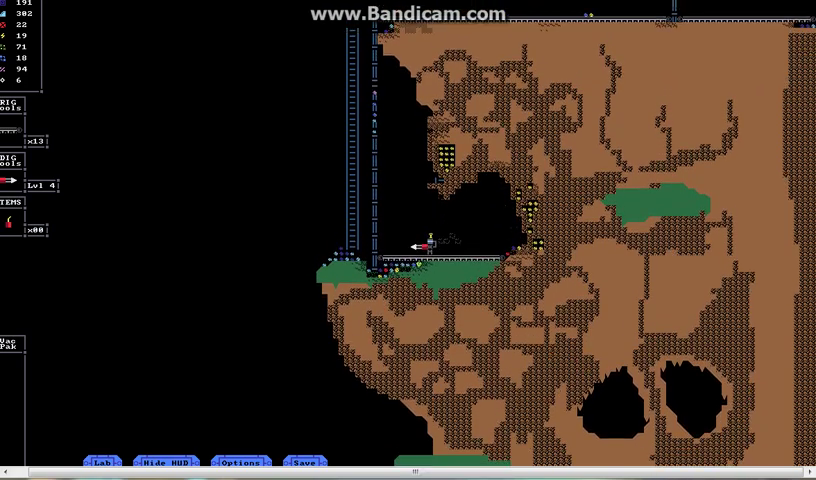
key(b)
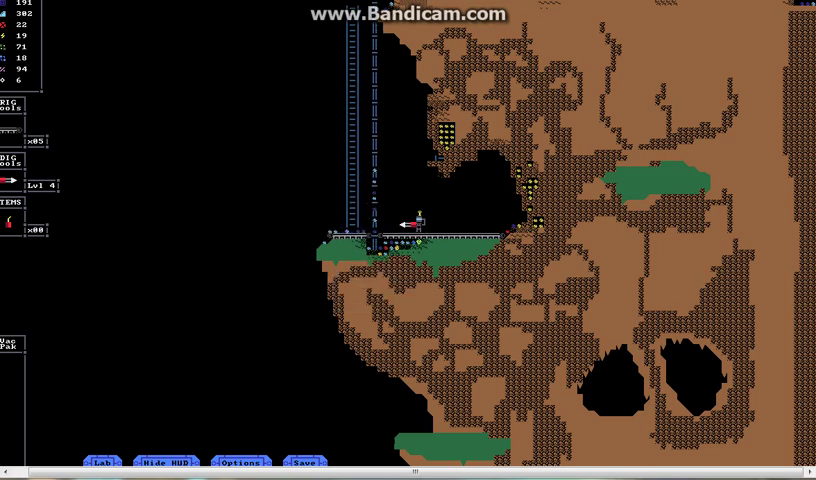
- Climb the shaft ladder, jetpack onto the upper ledge and walk right to its ladder
key(Up)
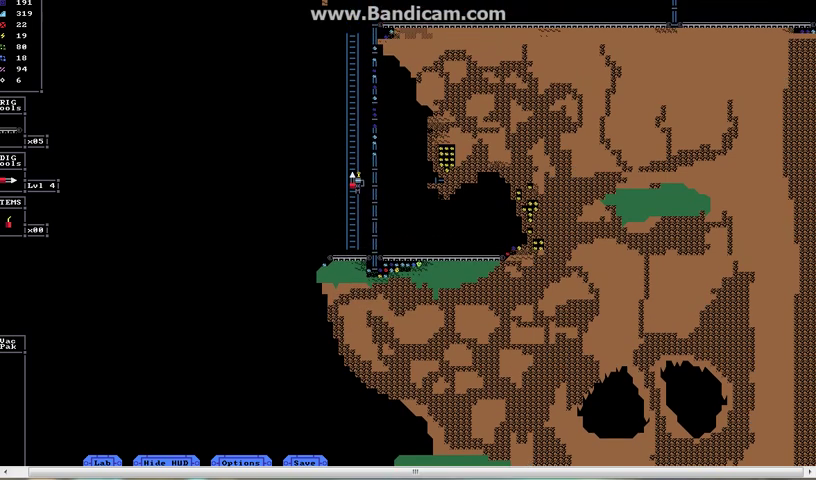
key(Up)
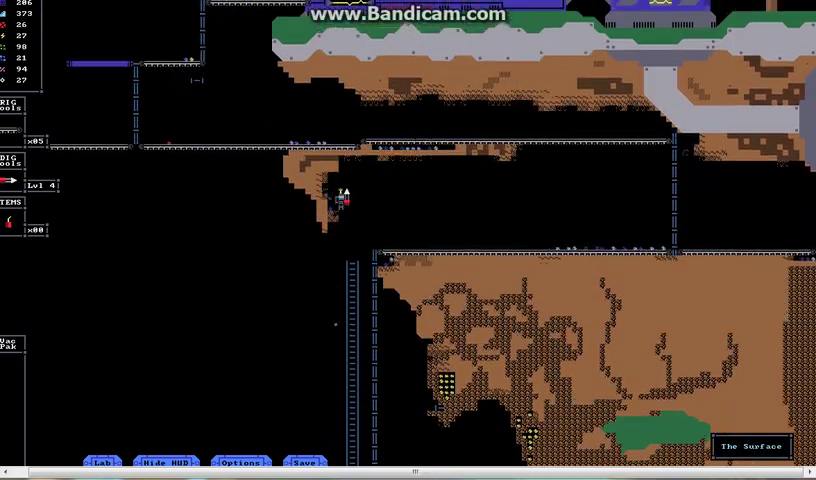
key(Left)
key(Up)
key(Right)
key(Right)
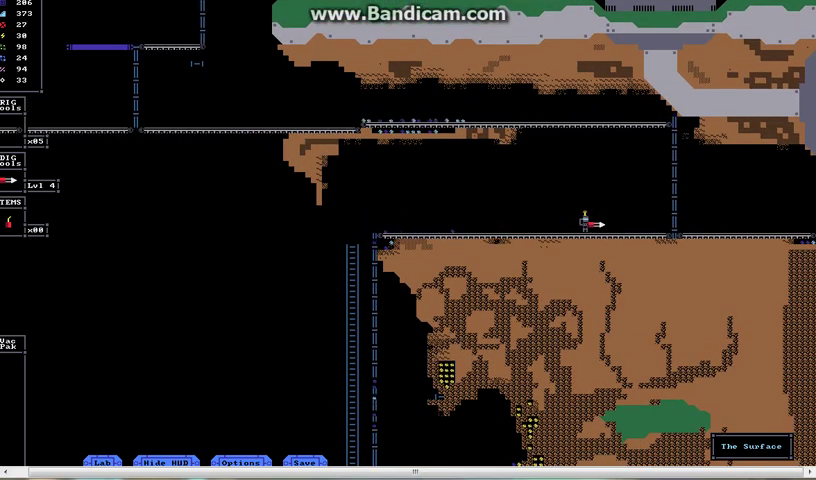
key(Right)
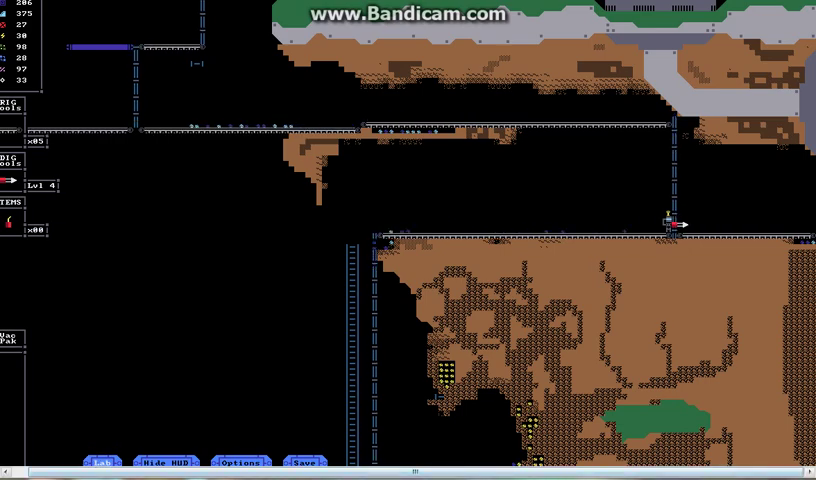
key(Up)
key(Up)
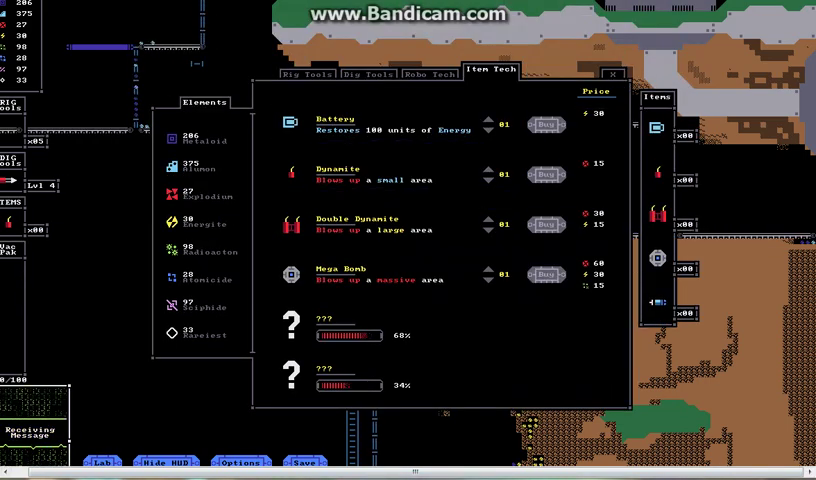
key(Right)
key(Down)
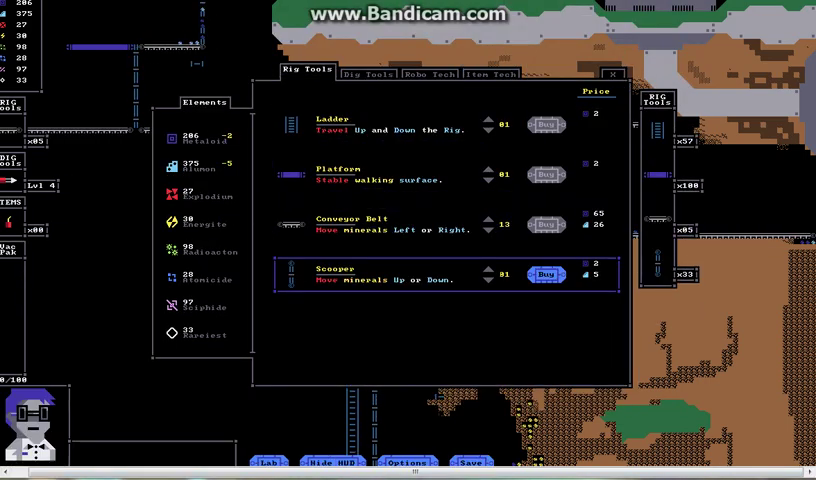
key(Down)
key(Right)
key(Up)
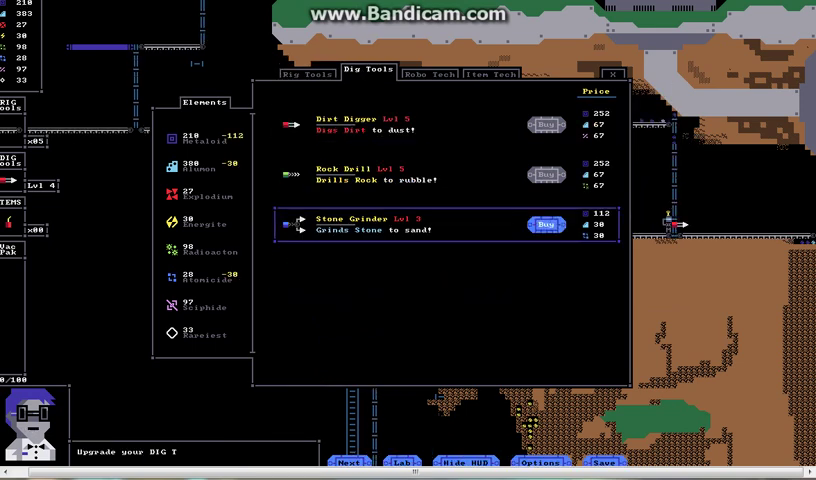
key(Down)
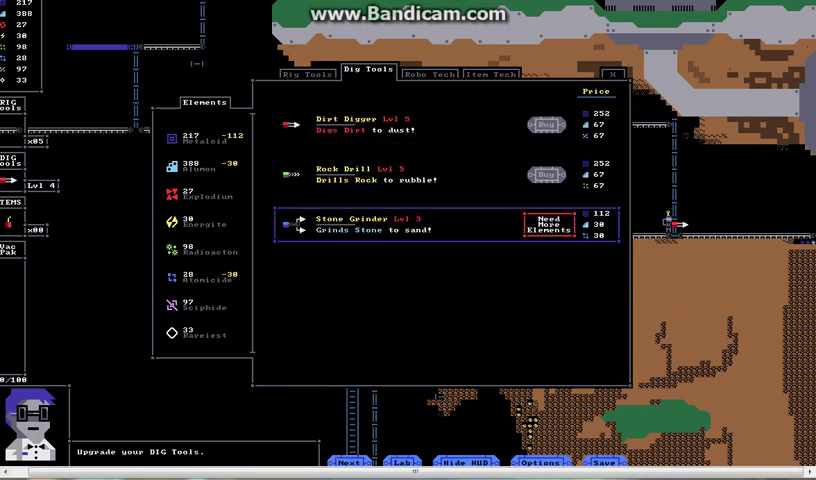
key(Down)
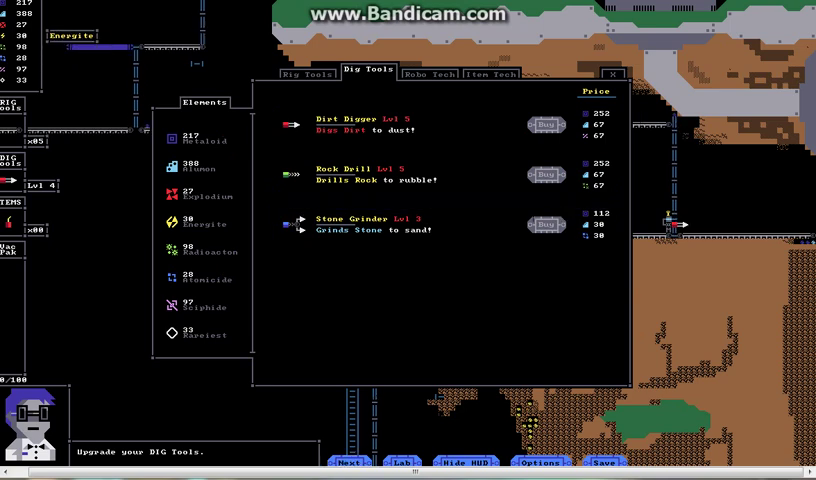
key(Up)
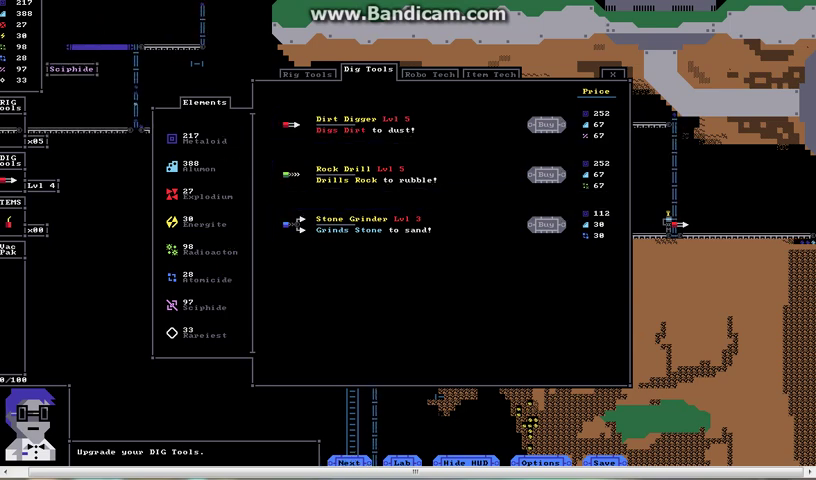
key(Up)
key(Down)
key(Escape)
key(Right)
- Leave the Lab shop without buying, fly right along the ledge, then turn back left
key(Up)
key(Right)
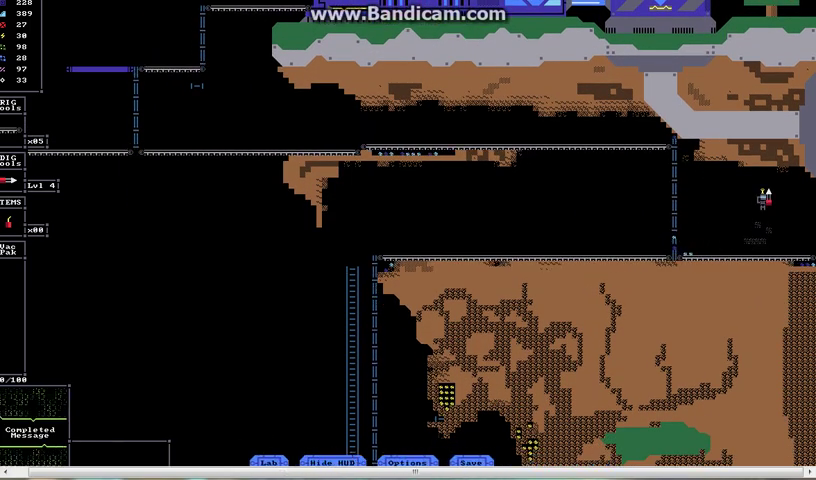
key(Up)
key(Right)
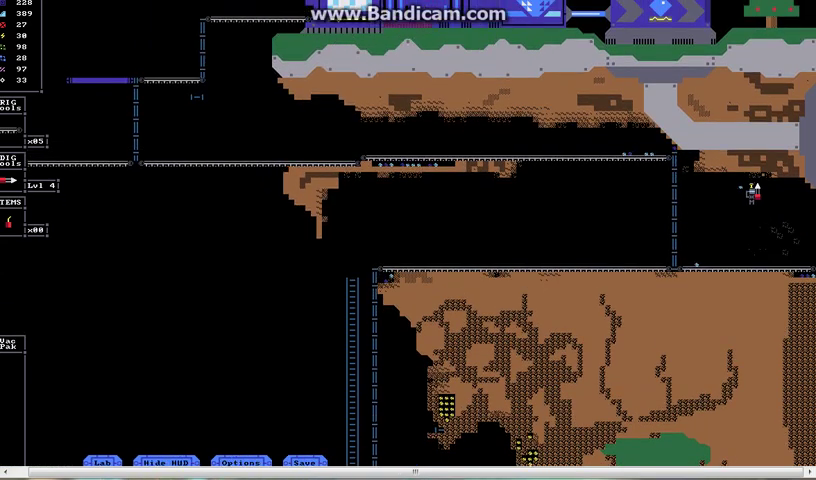
key(Up)
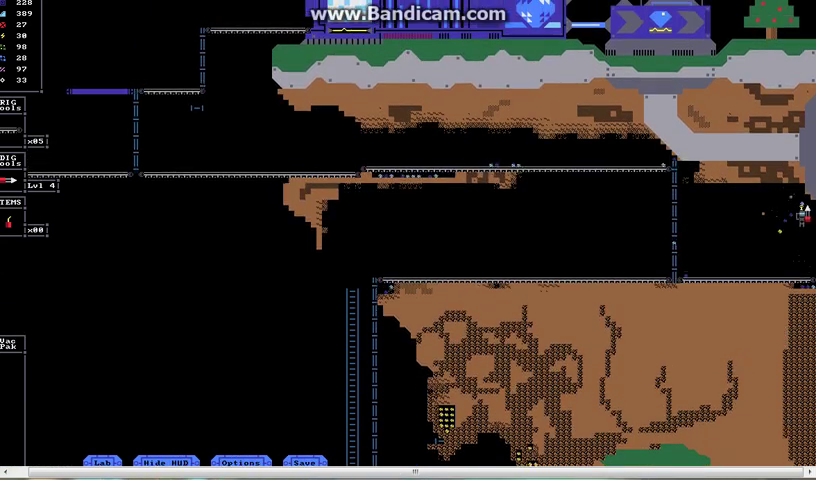
key(Left)
key(Left)
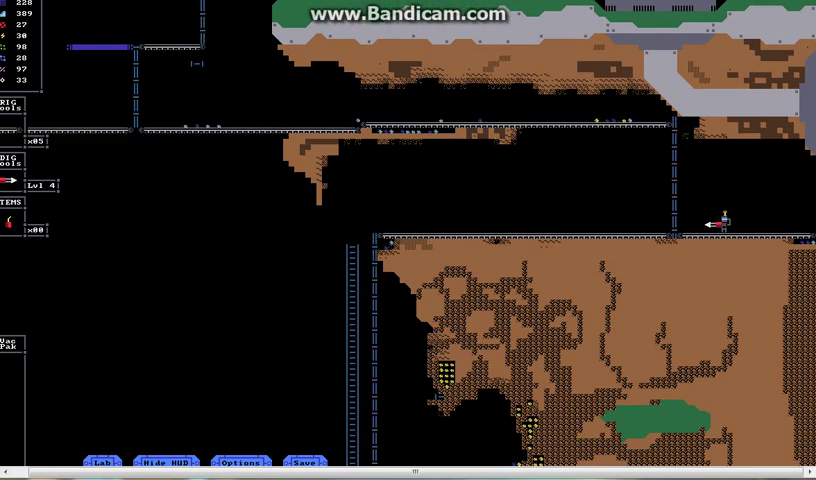
- Walk left along the upper ledge and drop down the shaft
key(Left)
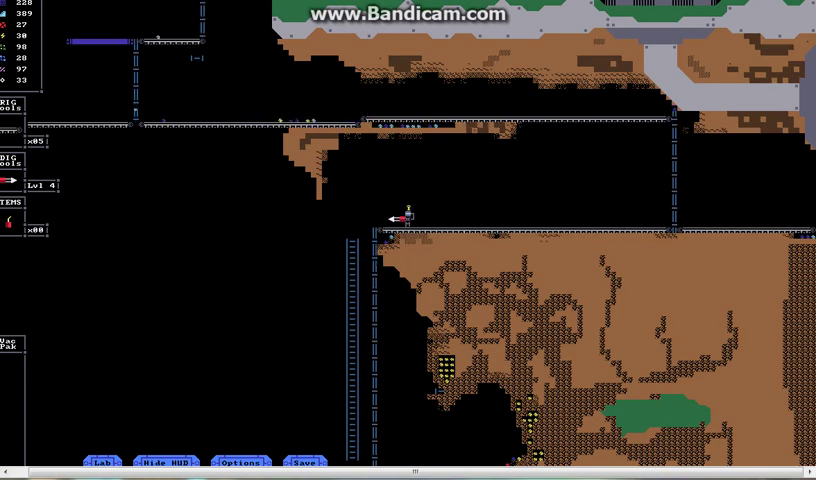
key(Down)
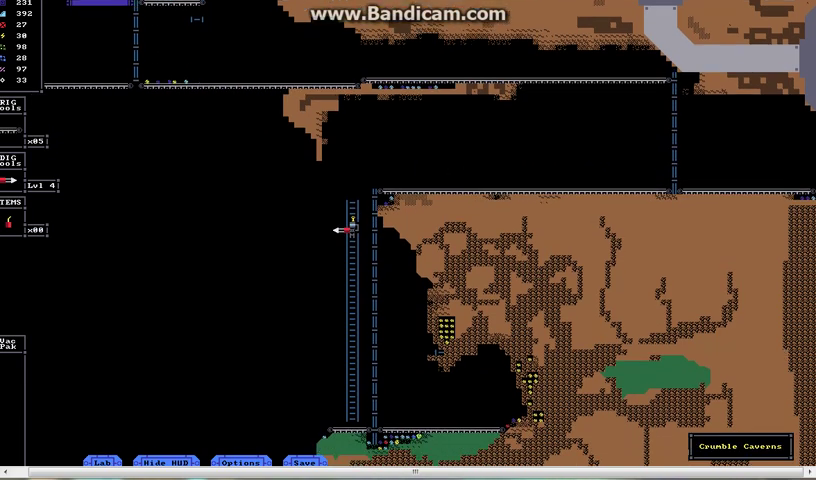
key(Right)
key(Left)
key(Up)
key(Right)
key(Left)
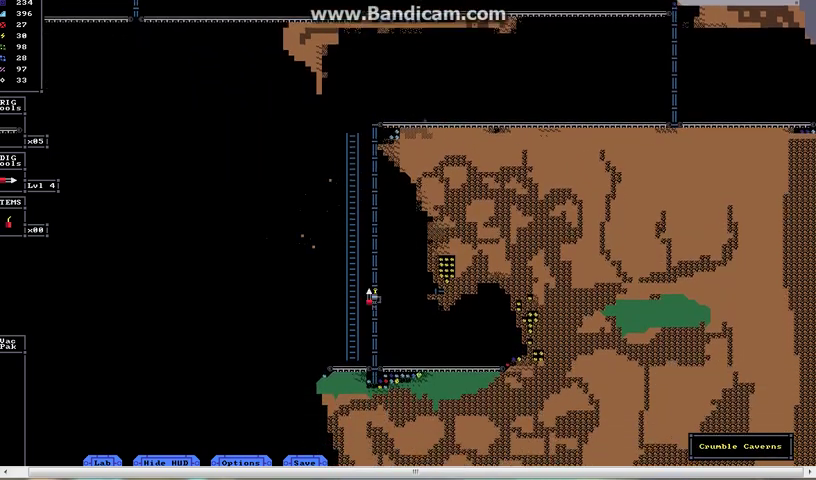
- Climb the left ladder and cross back into the shaft toward the grassy ledge
key(Up)
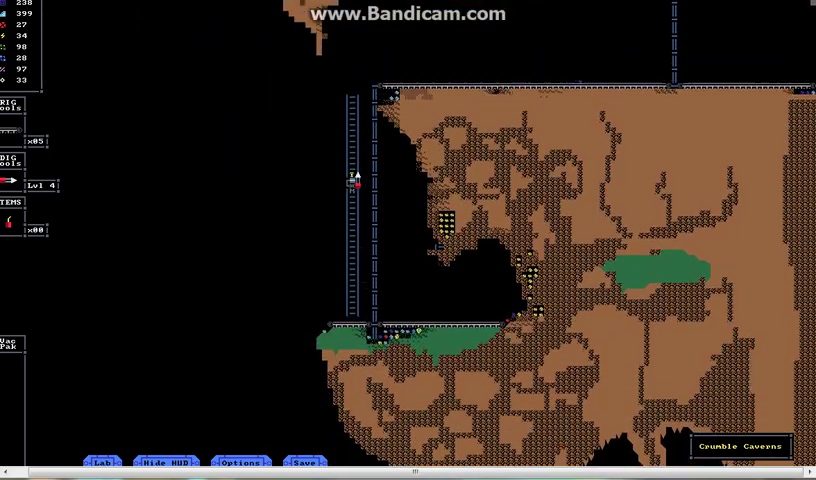
key(Up)
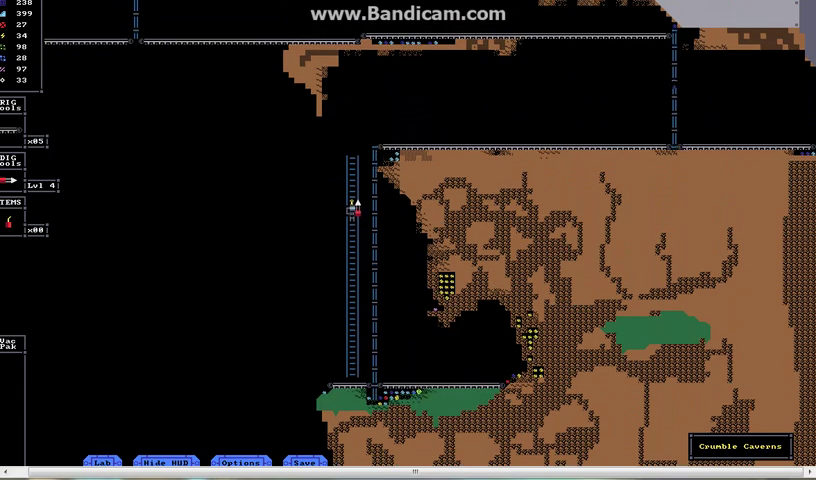
key(Up)
key(Right)
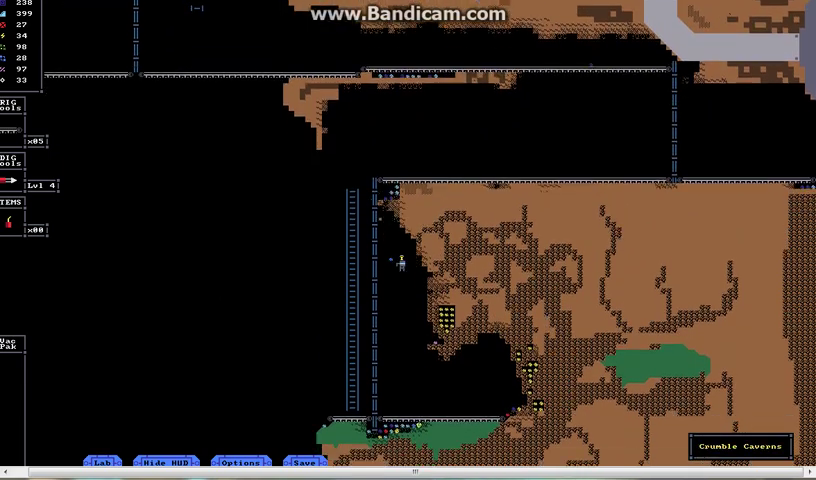
key(Left)
key(Up)
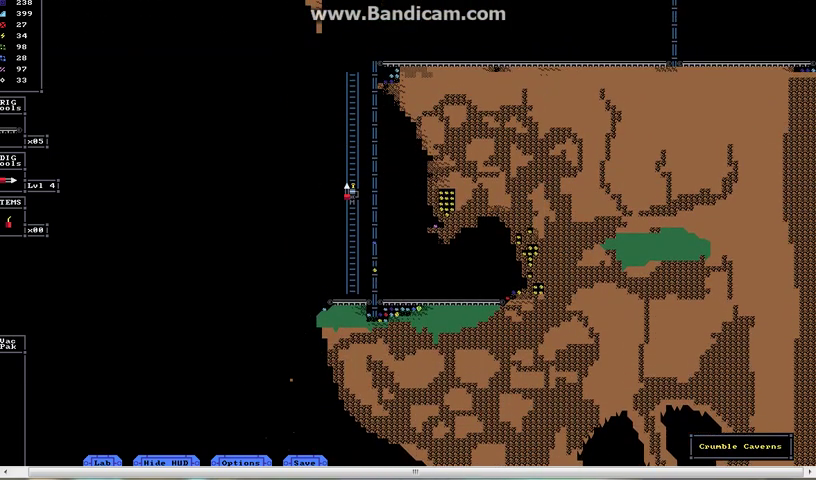
key(Up)
key(Right)
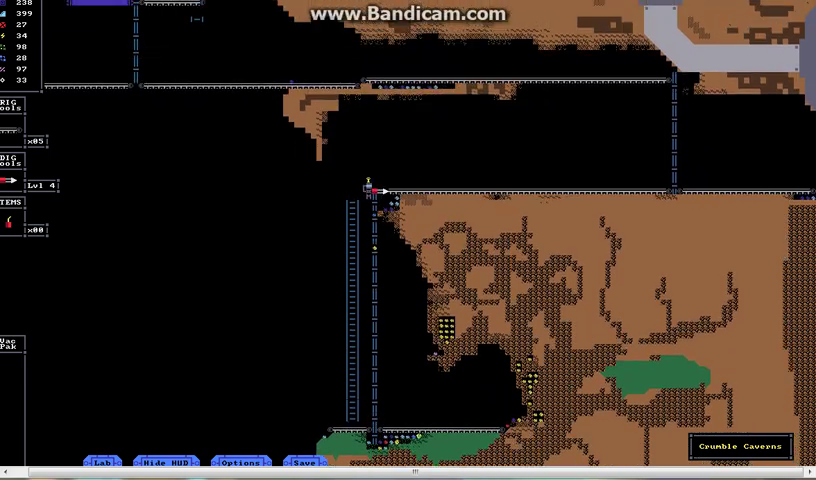
- Climb the ladder, mine the rock beside its top, and land back on the grass ledge
key(Left)
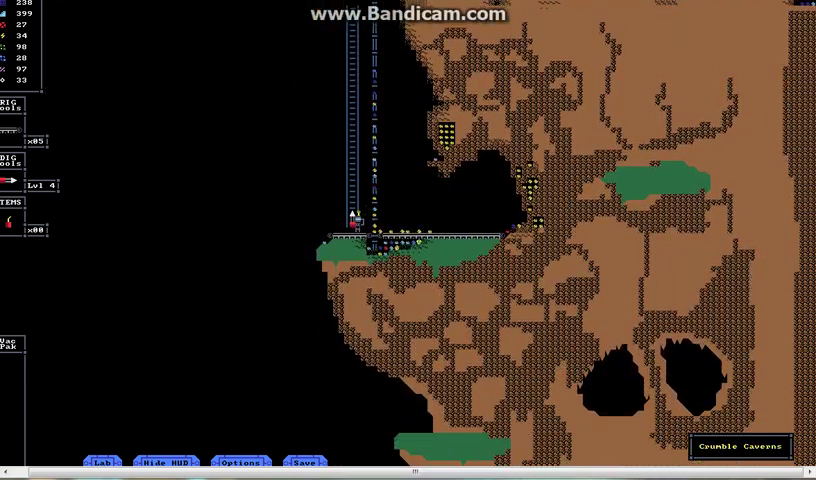
key(Up)
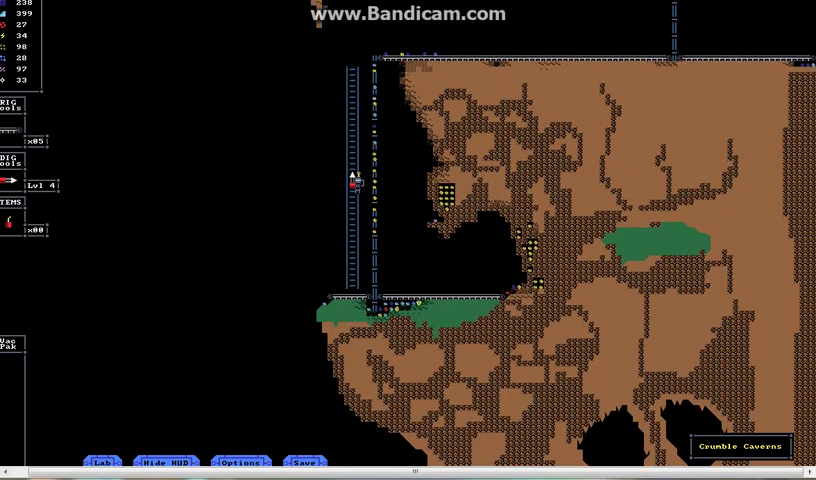
key(Up)
key(Right)
key(Up)
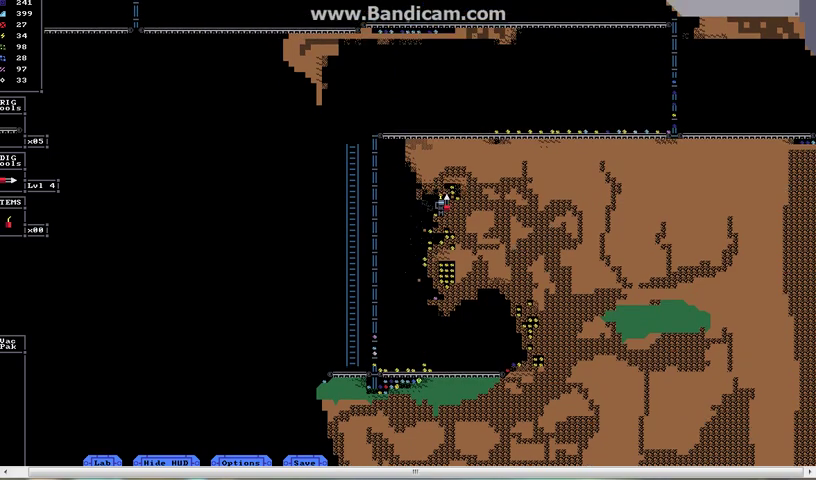
key(Down)
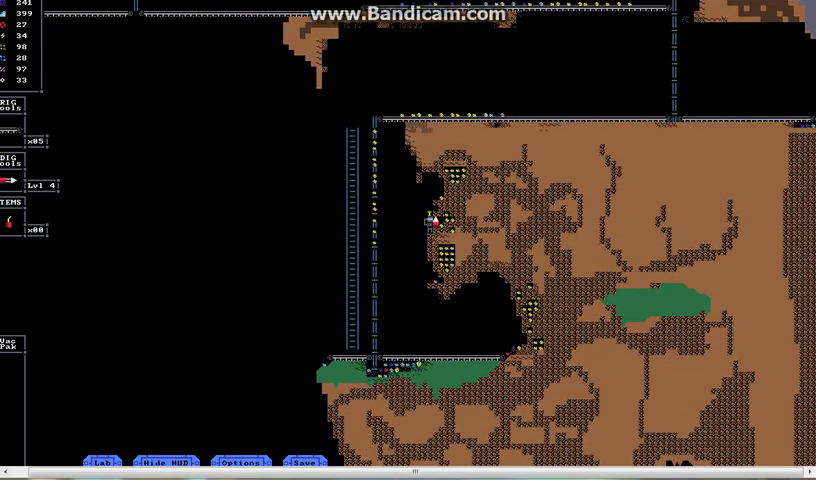
key(Left)
key(Down)
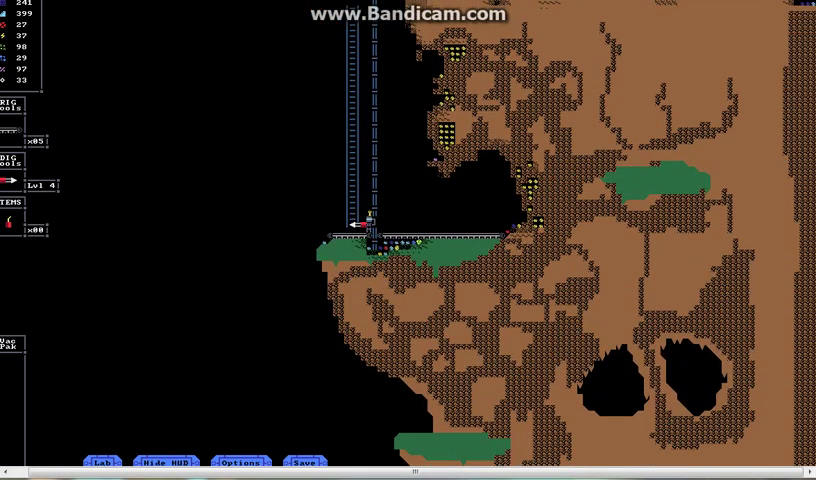
- Buy conveyor belts from the Lab's Rig Tools, raising the stock from 5 to 51
key(l)
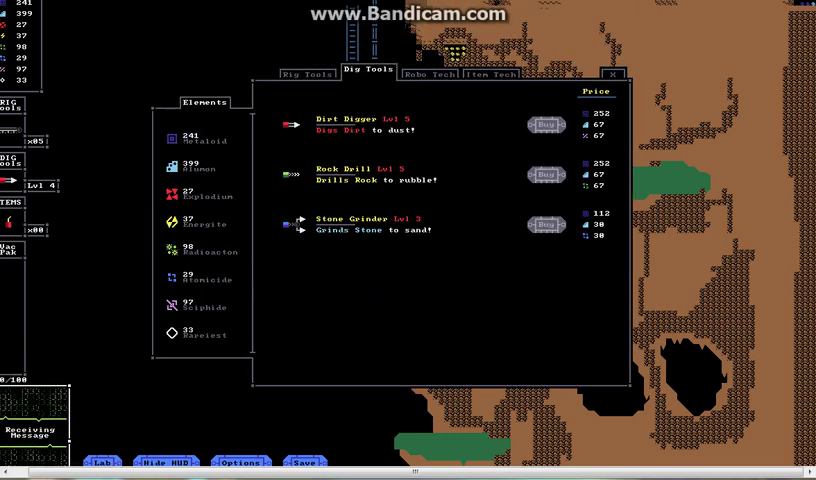
key(Left)
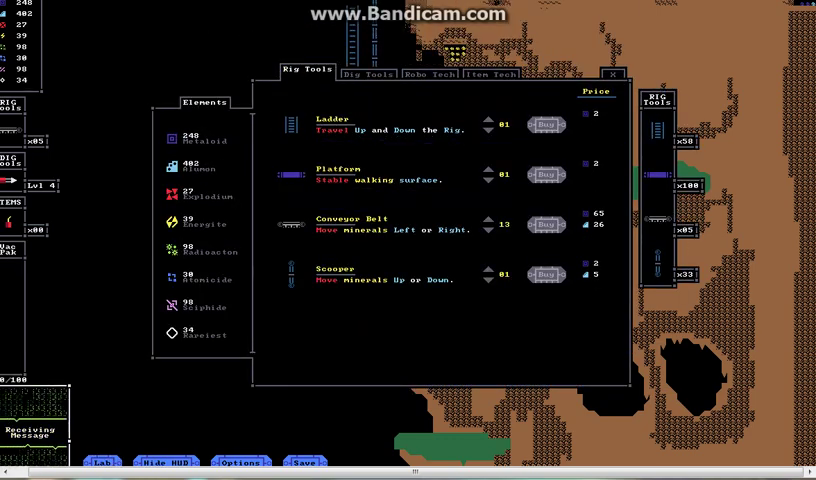
key(Down)
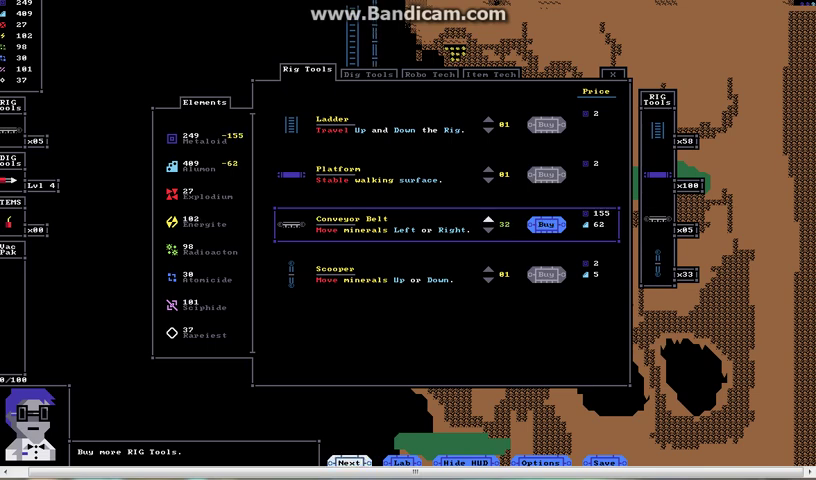
key(Return)
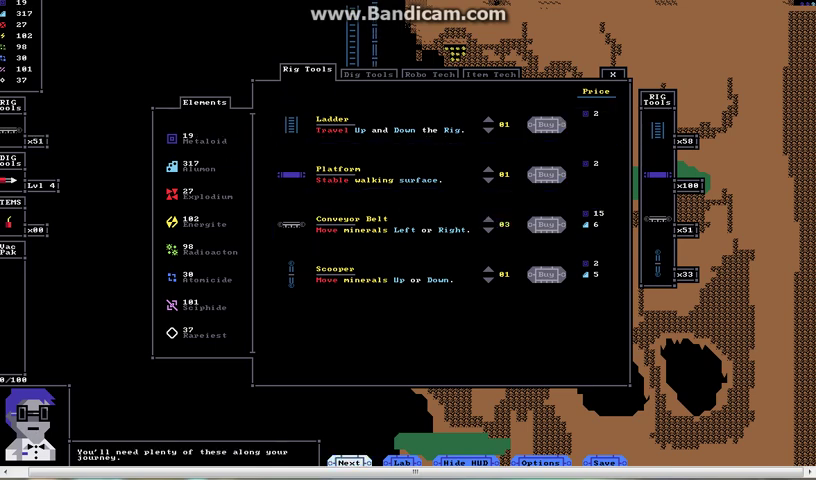
key(Escape)
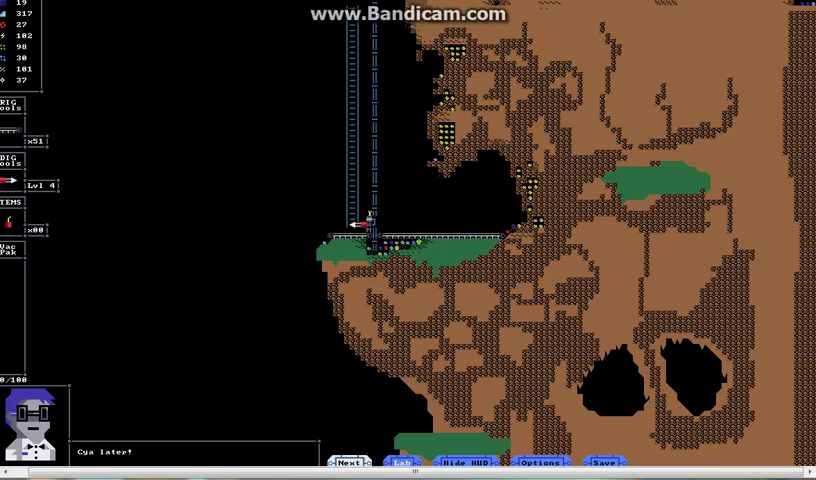
- Browse the Dig Tools upgrades and try buying the Stone Grinder
key(Return)
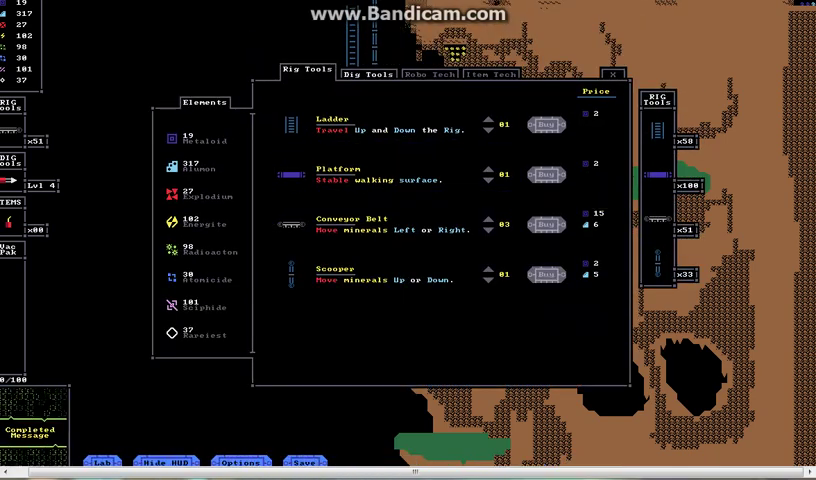
key(Right)
key(Down)
key(Up)
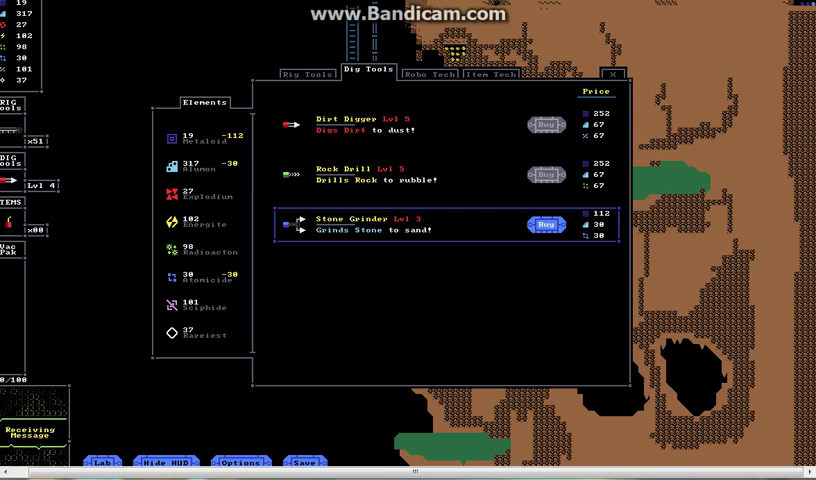
key(Return)
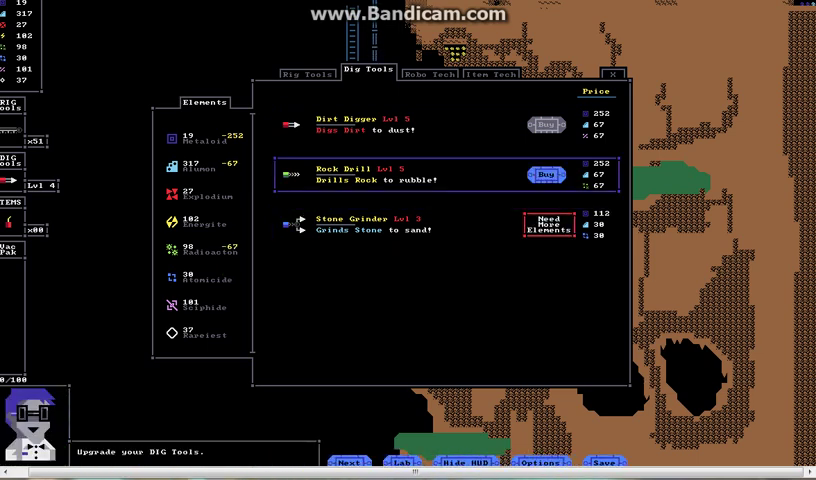
key(Up)
key(Down)
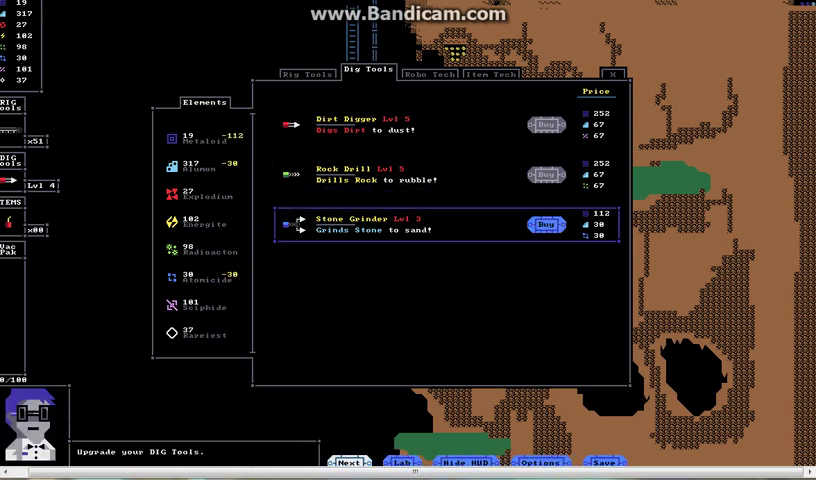
key(Escape)
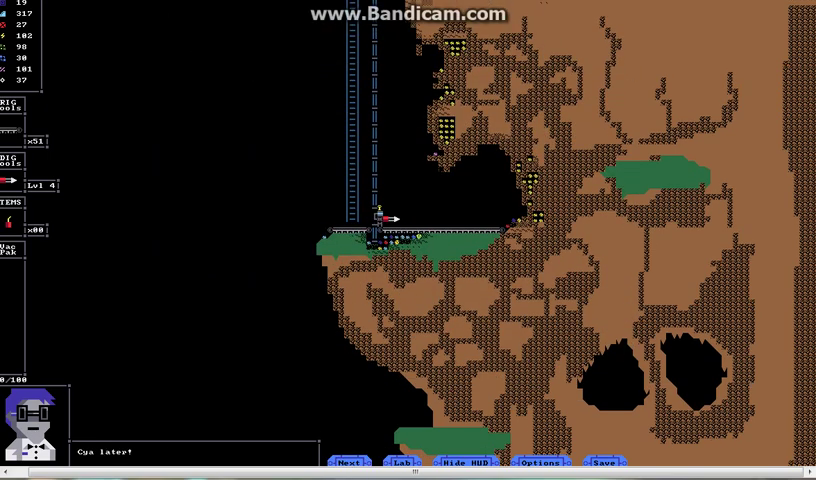
- Climb partway up the ladder and open the pause menu
key(Up)
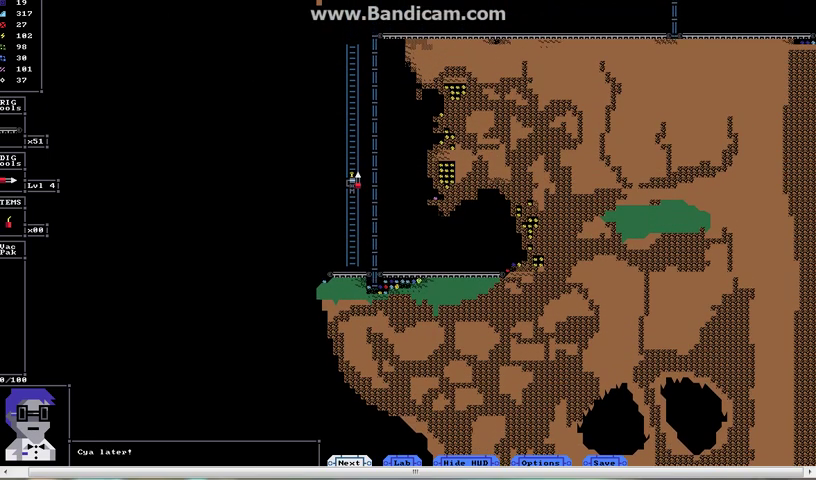
key(Up)
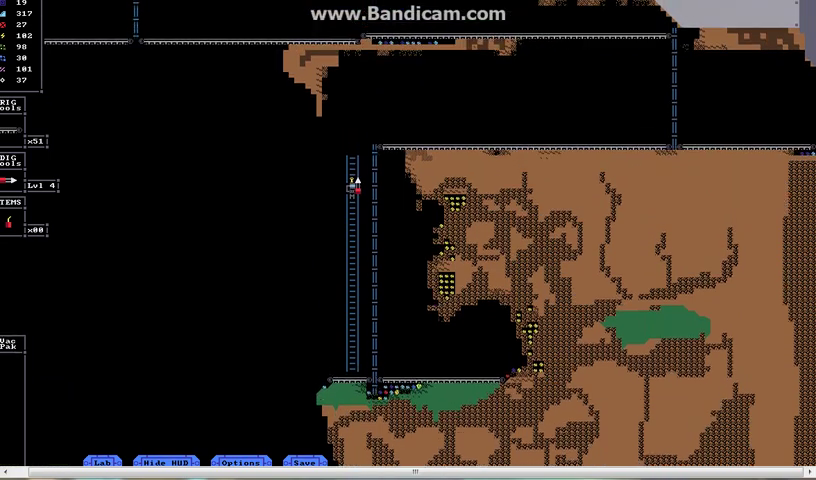
key(Escape)
key(Escape)
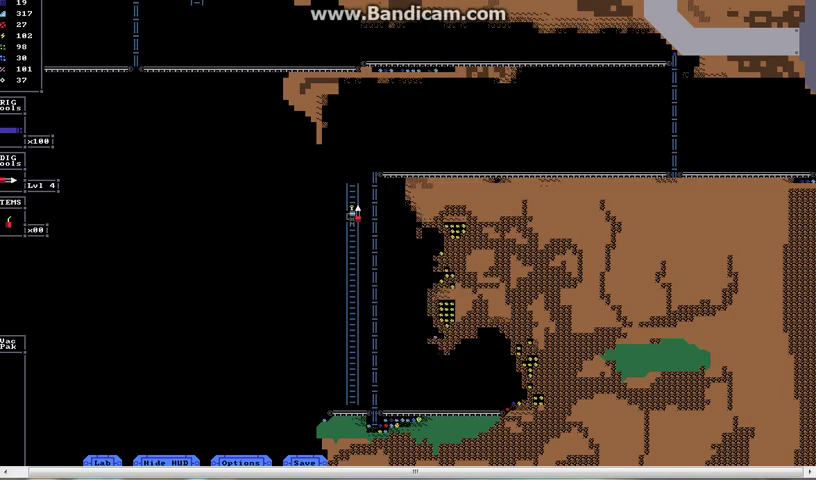
- Build platforms right of the ladder and step off onto the ledge
key(b)
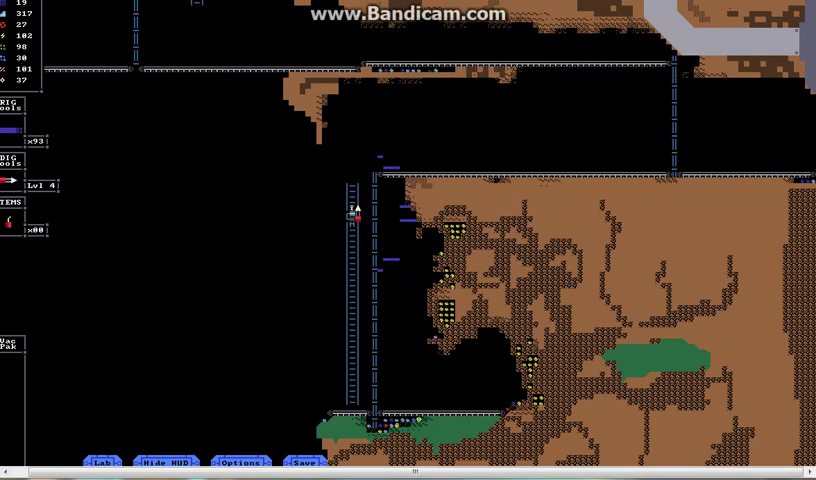
key(Escape)
key(Escape)
key(Right)
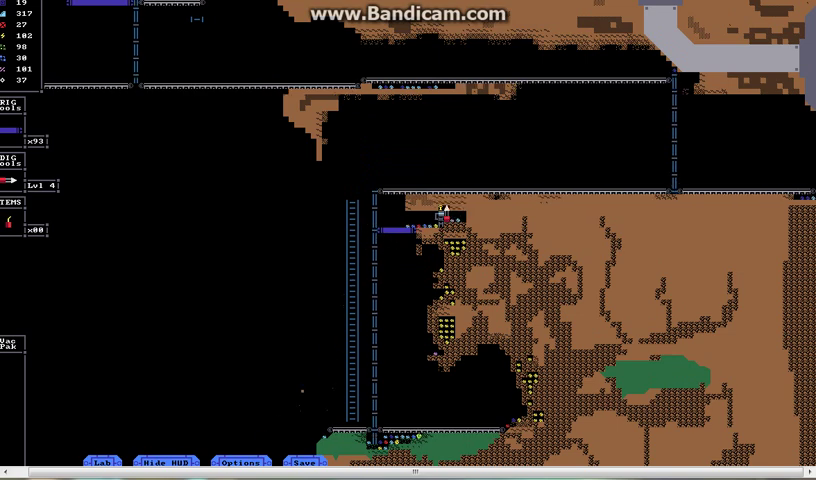
key(Left)
key(Right)
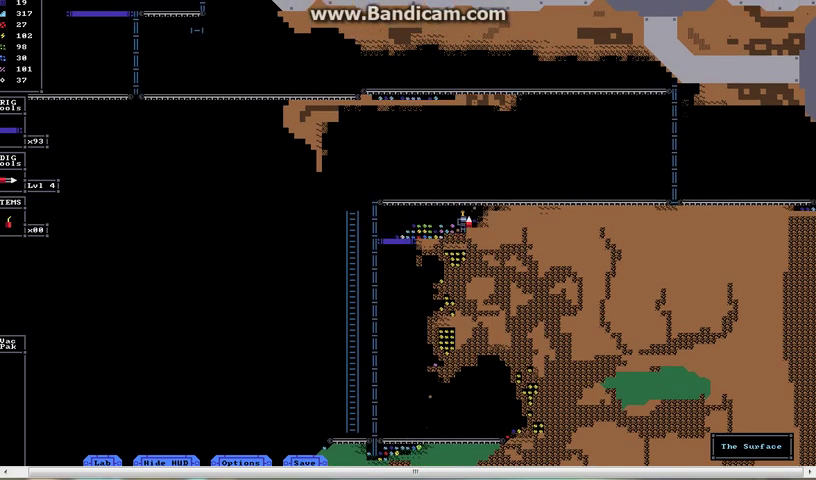
- Tunnel right along the top of the ledge and drill into the floor
key(Right)
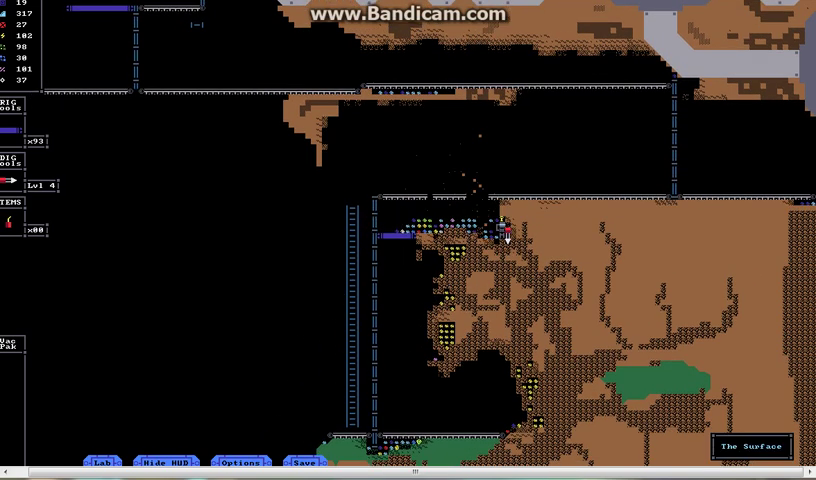
key(Left)
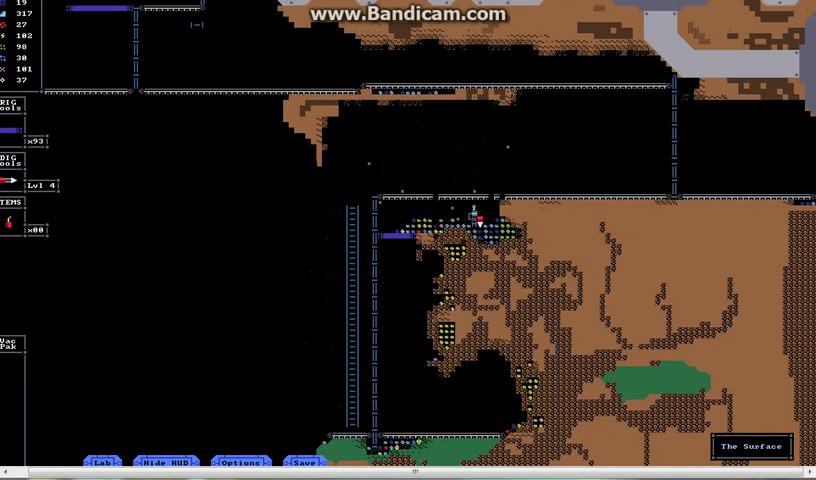
key(Right)
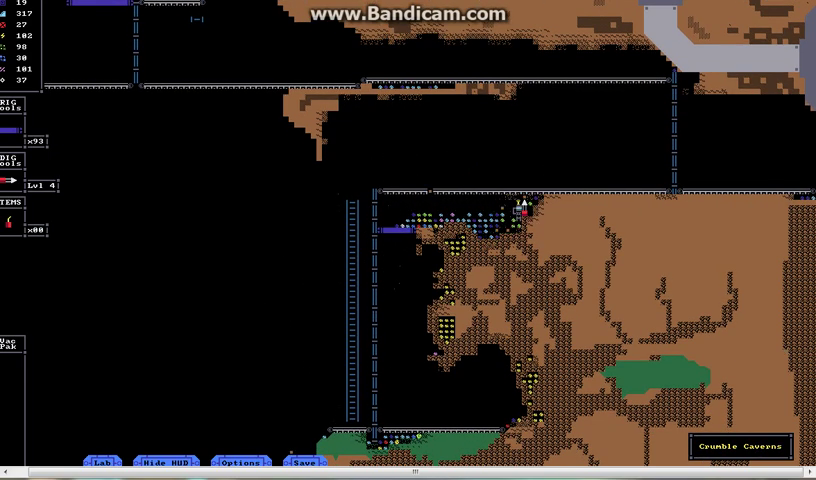
key(Right)
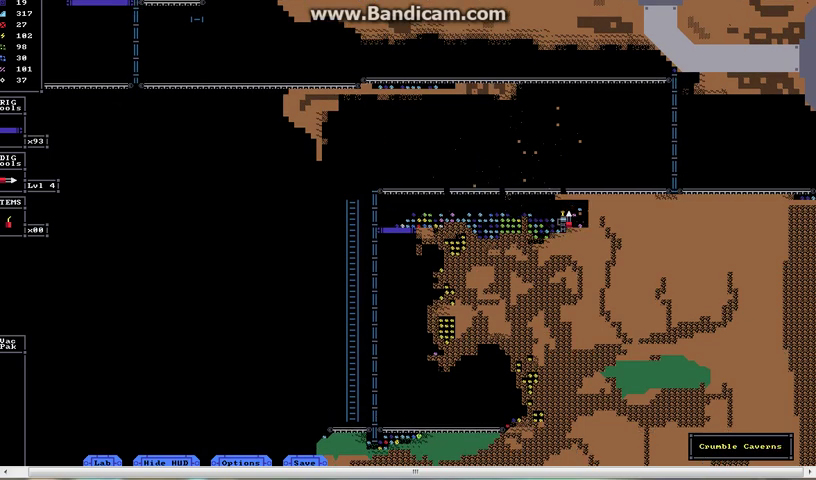
key(Right)
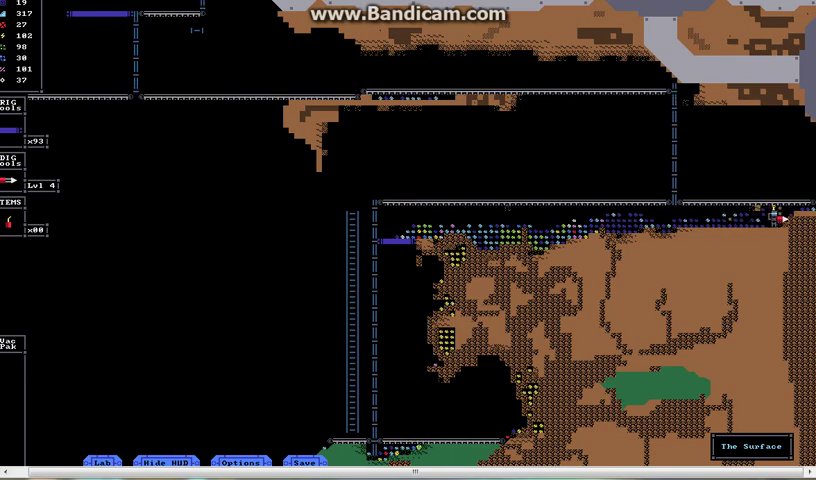
key(Down)
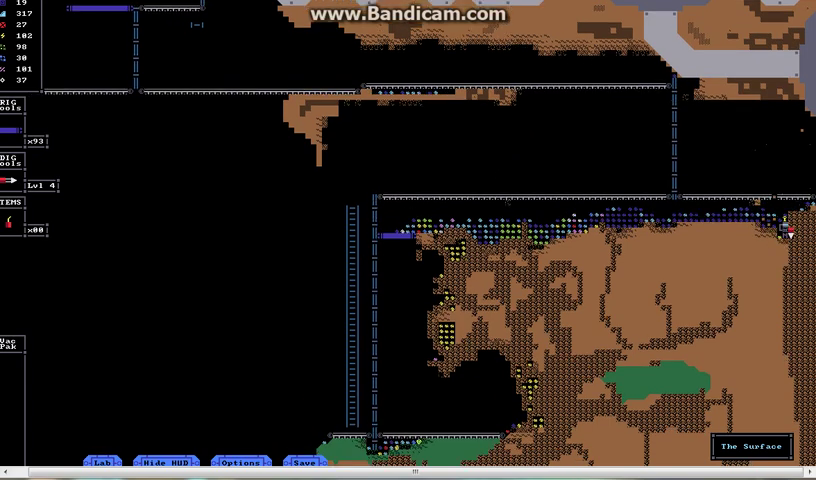
- Drill back left along the top of the tunnel
key(Left)
key(Left)
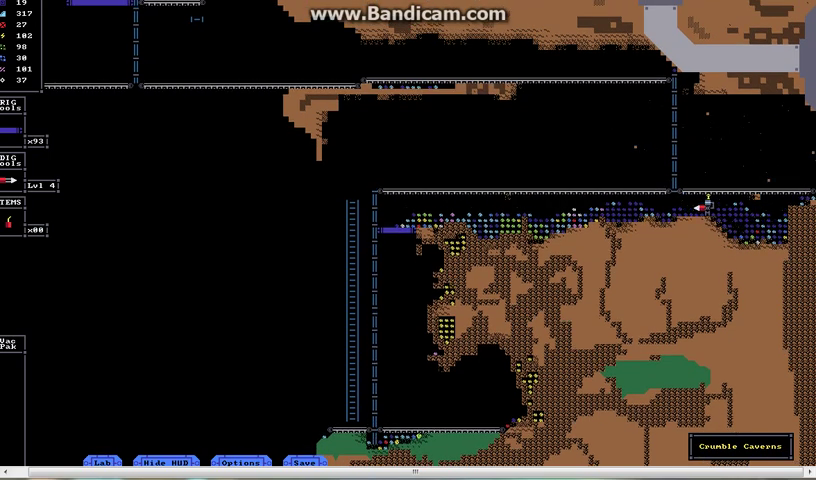
key(Left)
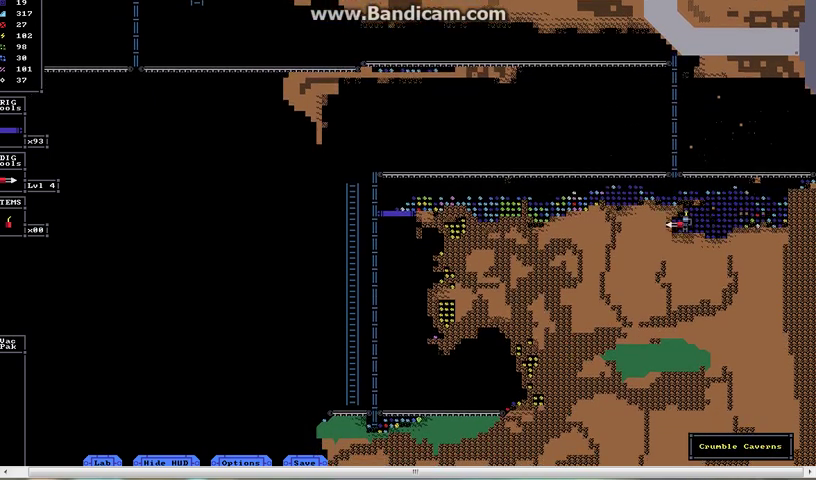
key(Left)
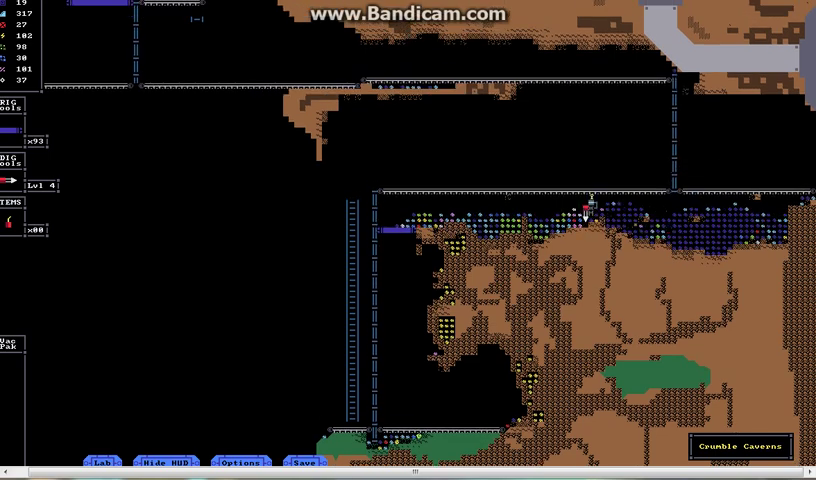
key(Left)
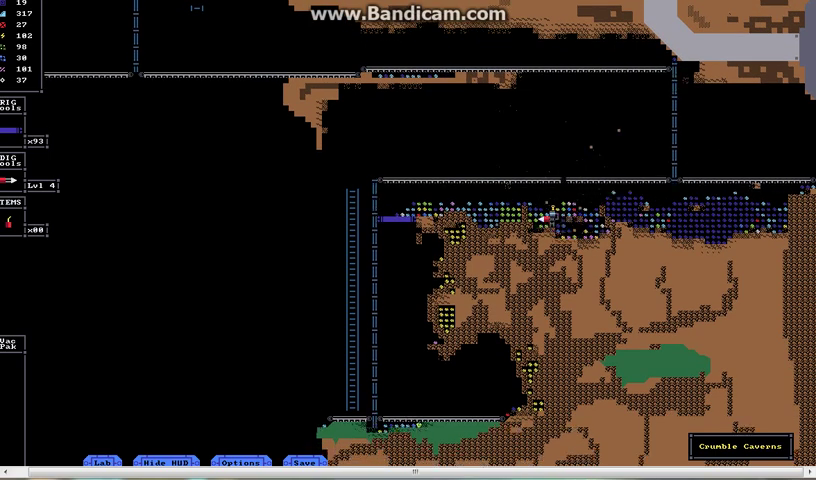
- Widen the tunnel and climb back up over its floor
key(Right)
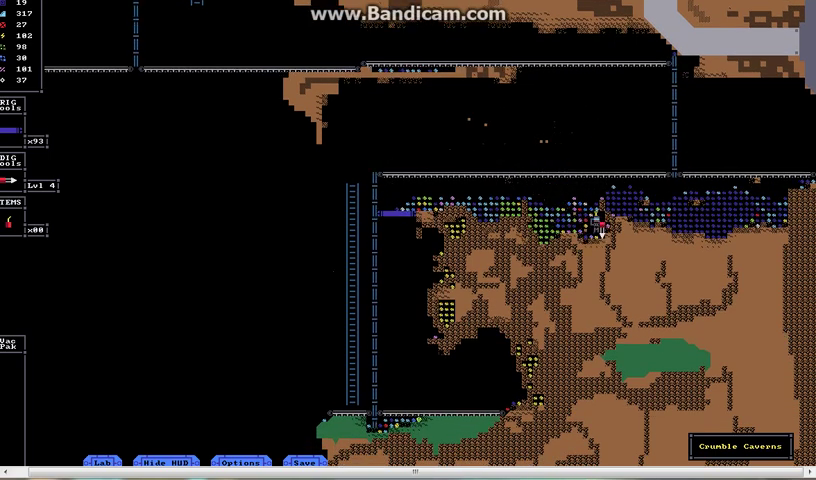
key(Left)
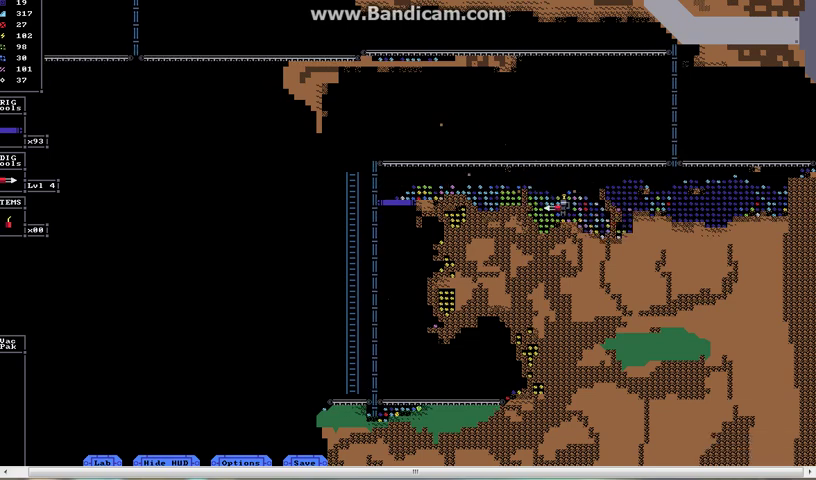
key(Up)
key(Right)
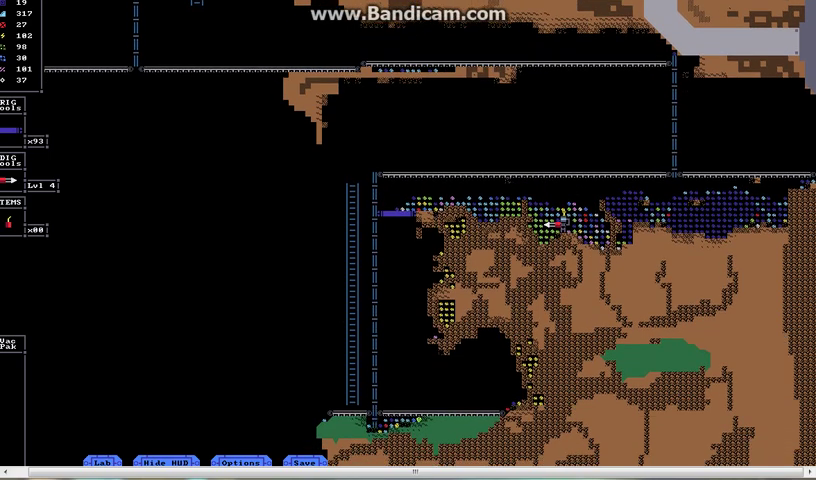
key(Right)
key(Up)
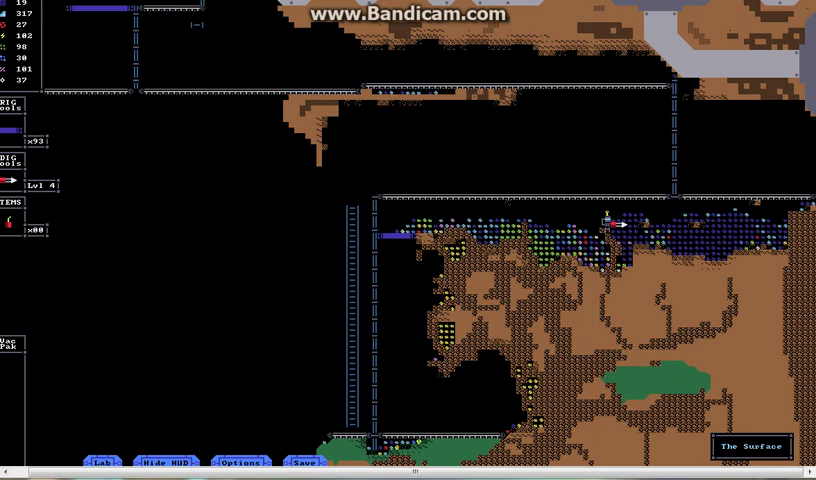
key(Tab)
- Lay a 31-piece conveyor belt line along the ledge top, leaving 20 belts
key(Tab)
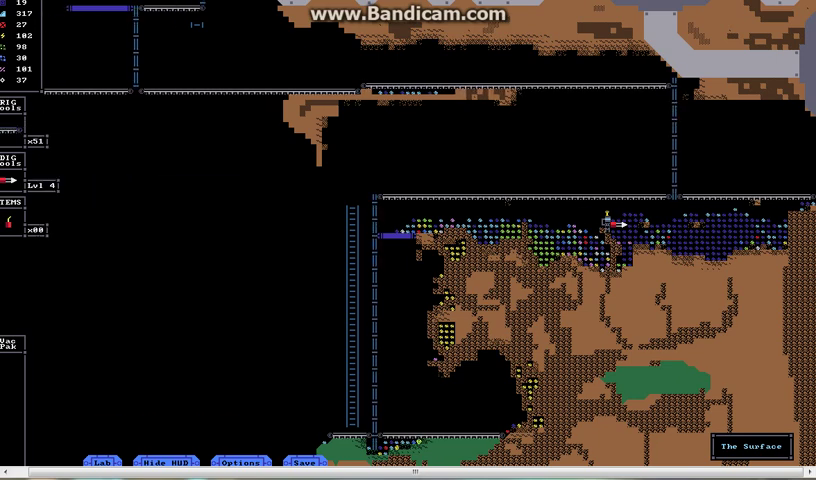
key(Tab)
key(Down)
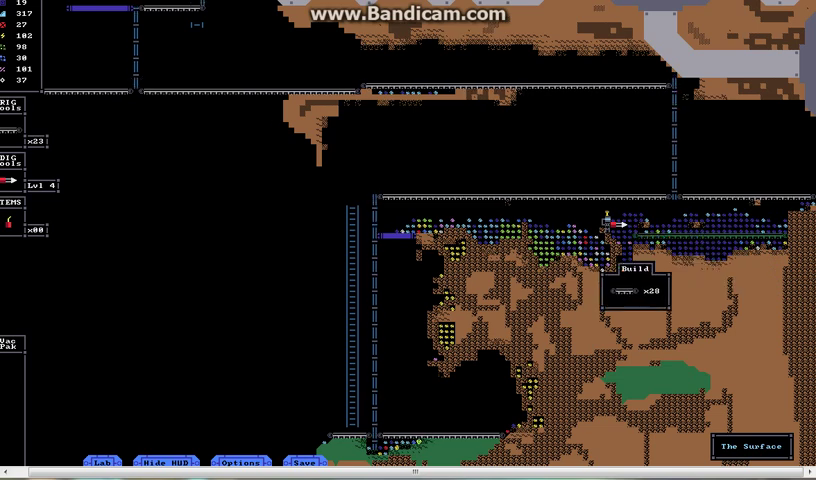
key(Right)
key(Return)
key(Tab)
key(Return)
key(Tab)
key(Right)
key(Right)
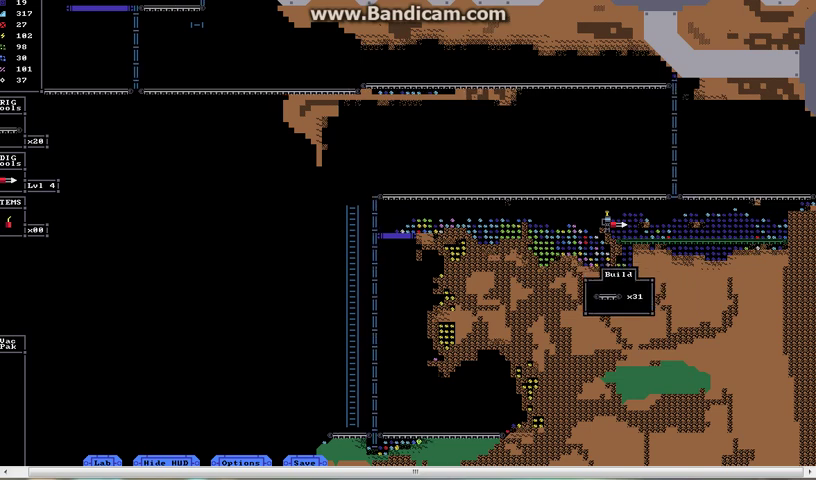
key(Return)
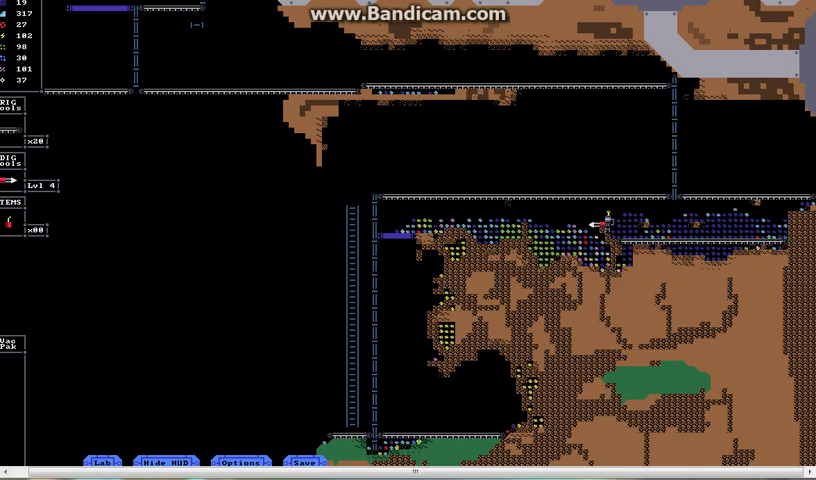
- Resume the game and place a single conveyor belt near the miner
key(Escape)
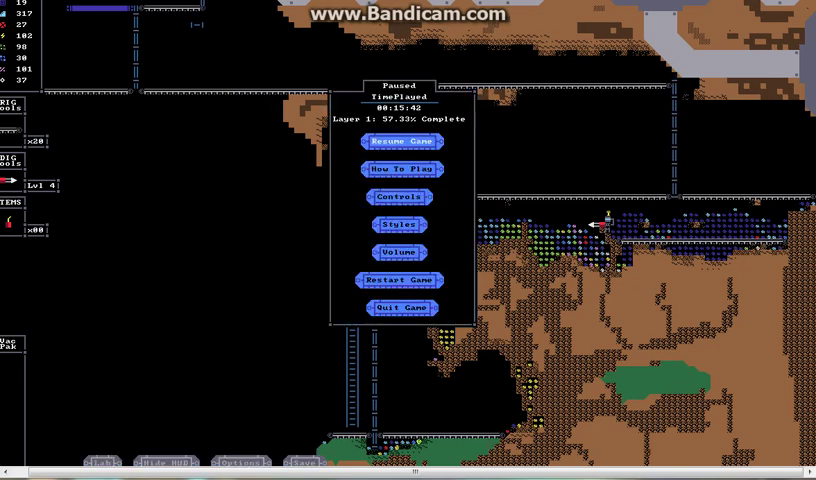
key(Escape)
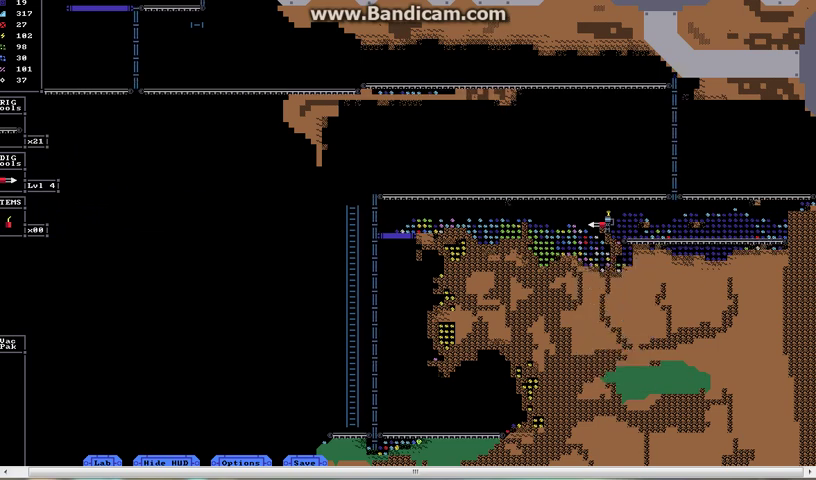
key(b)
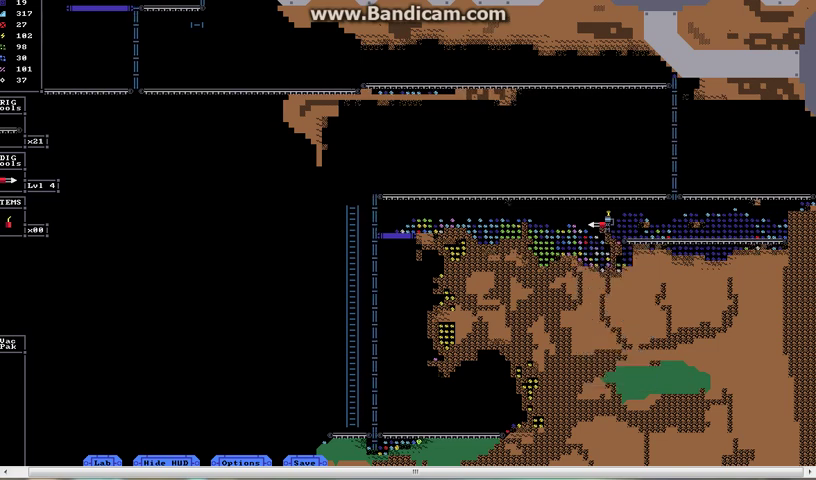
- Select Scooper and place a six-piece vertical scooper column below the belt
key(r)
key(Down)
key(Return)
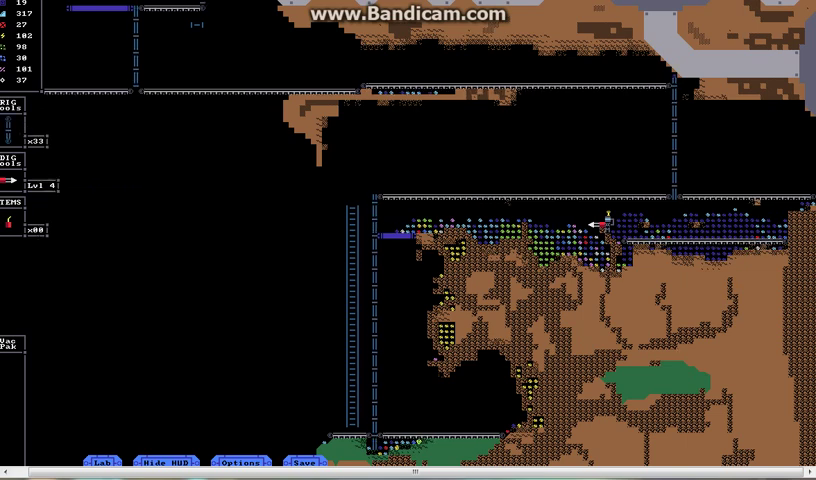
key(Down)
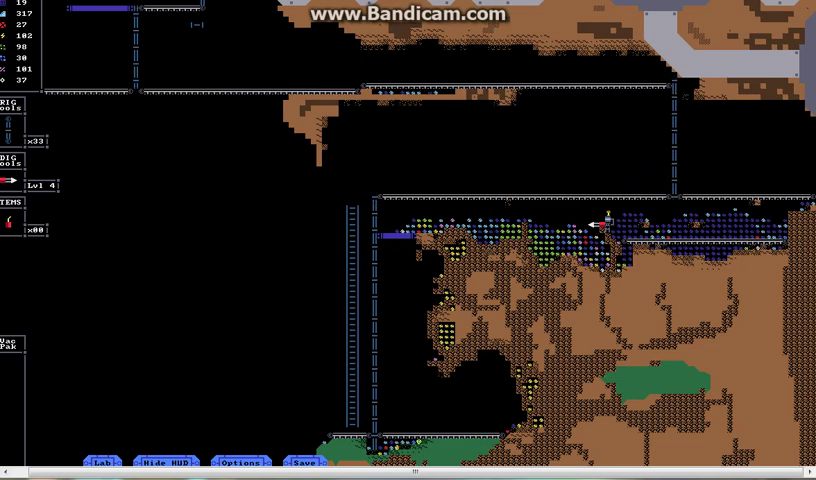
key(Up)
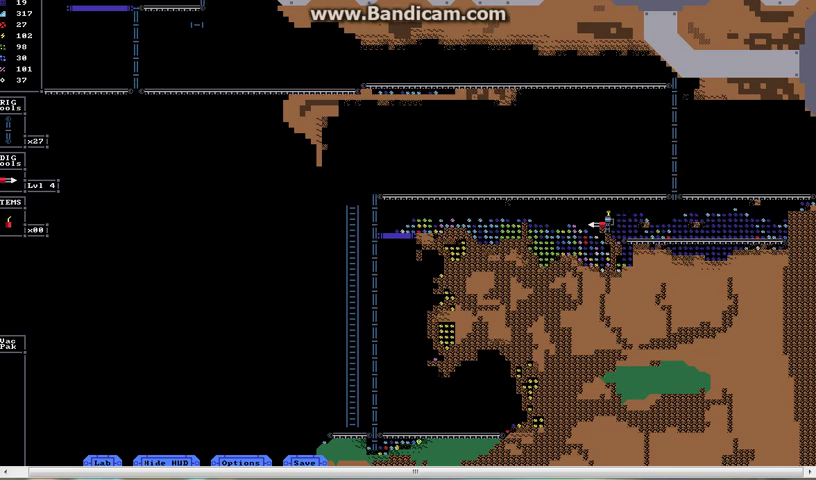
- Switch back to Conveyor Belt and lay the last 21 belts above the miner
key(1)
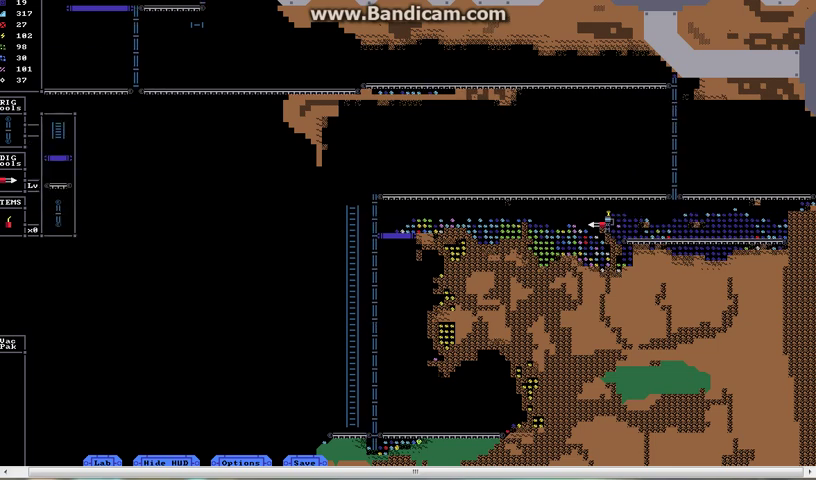
key(Down)
key(Return)
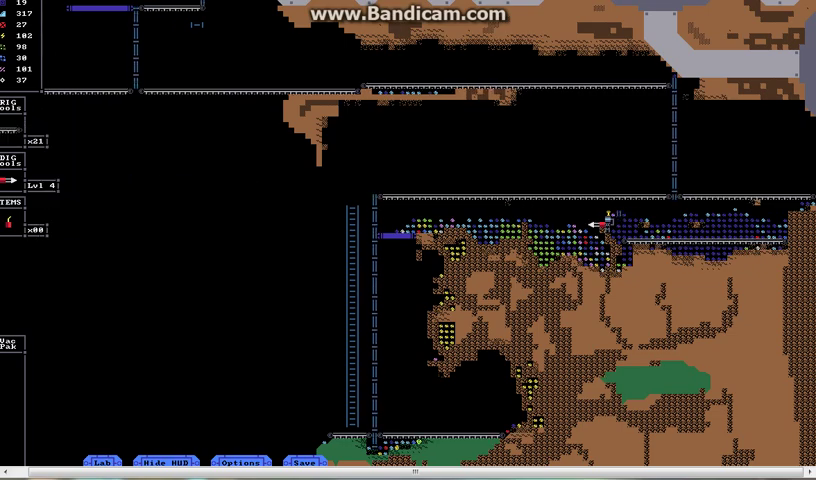
key(Down)
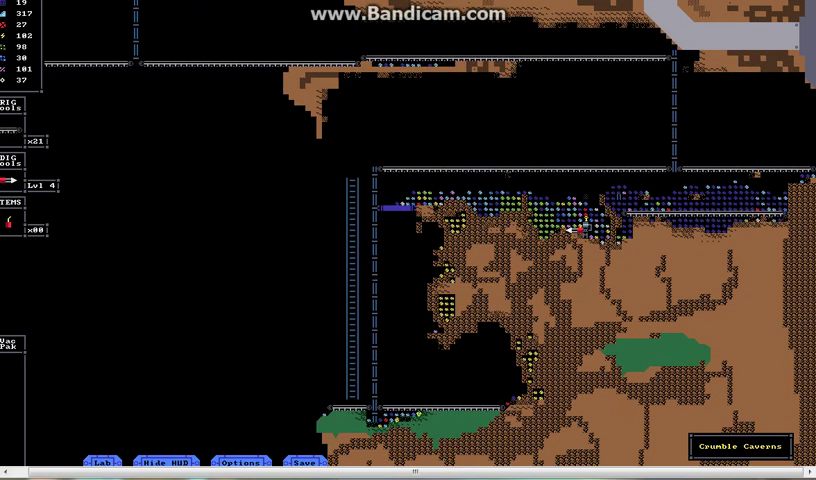
key(space)
key(Left)
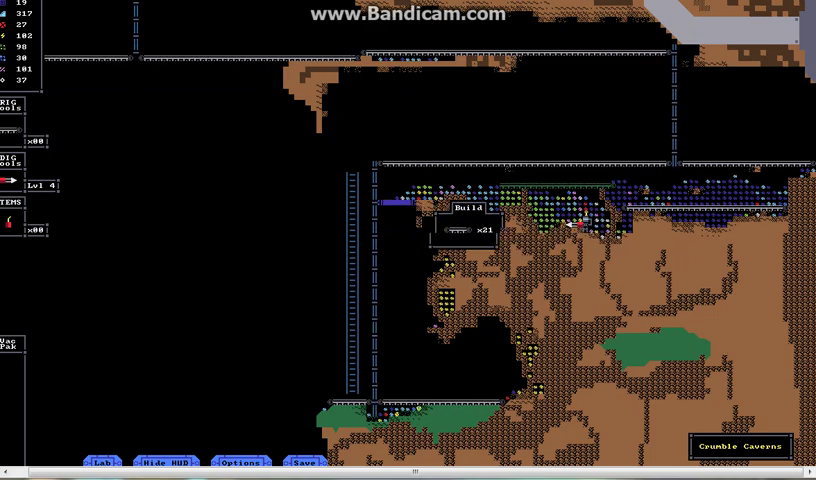
key(Left)
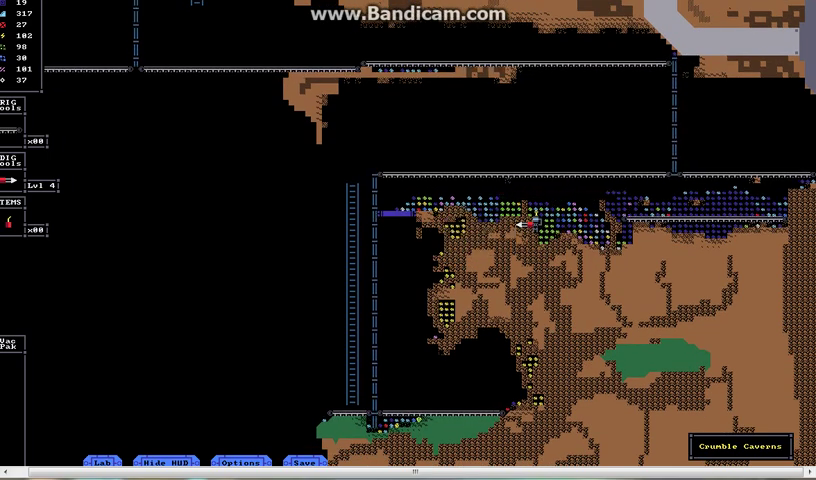
key(space)
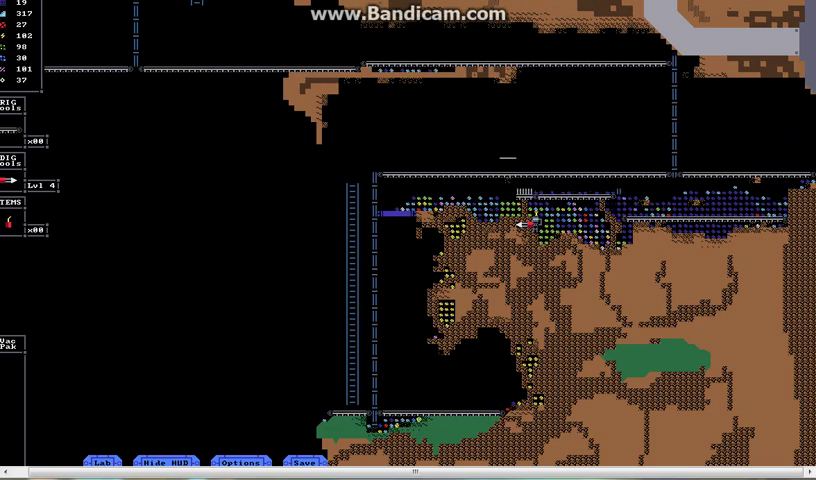
key(Up)
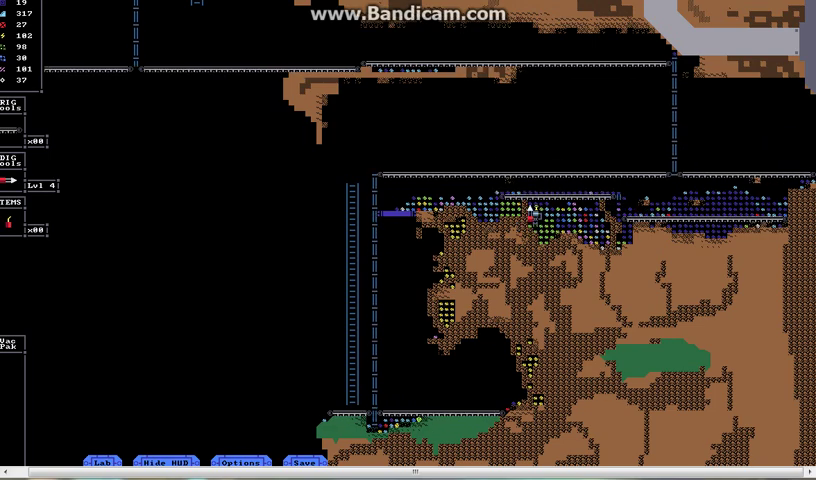
key(Down)
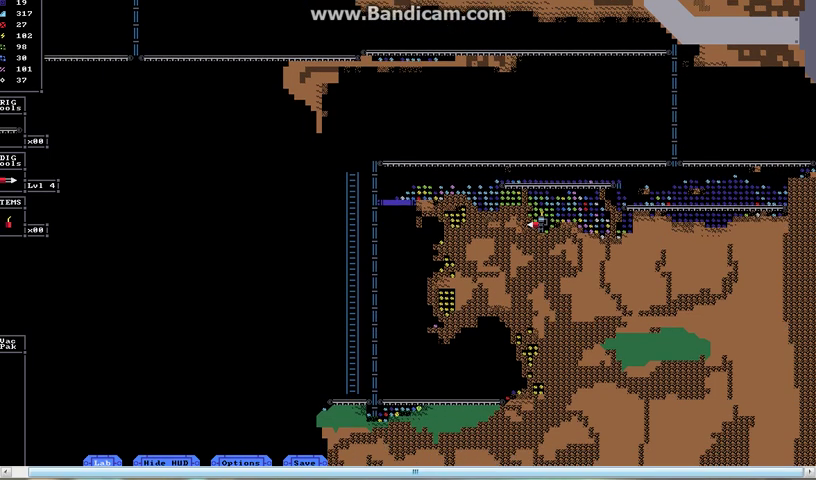
- Buy a stick of dynamite from the Lab's Item Tech and leave the shop
key(l)
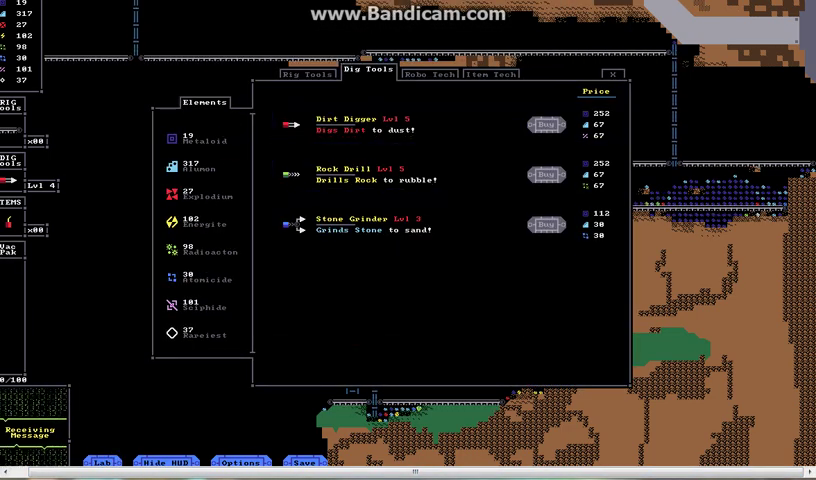
key(Right)
key(Right)
key(Return)
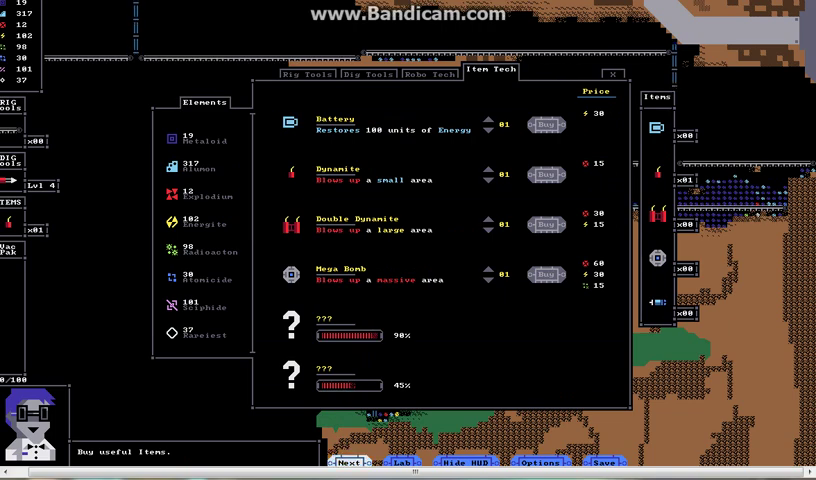
key(Down)
key(l)
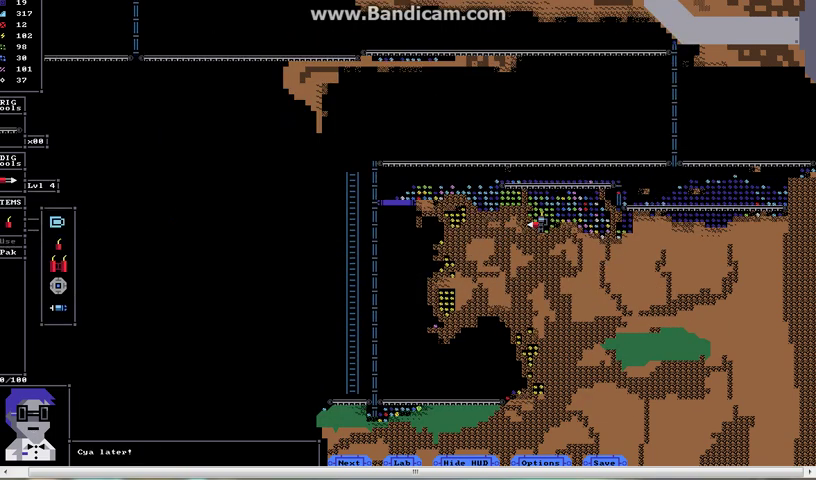
key(Return)
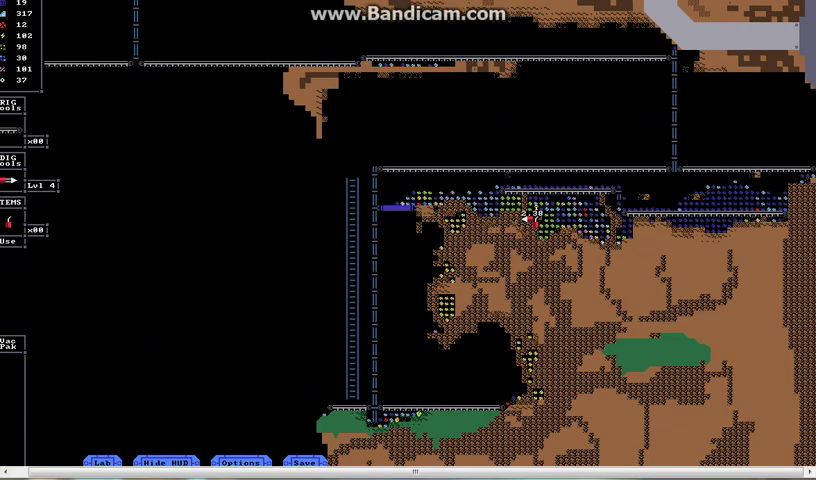
- Walk clear of the dynamite blast, then head back across the ledge
key(Right)
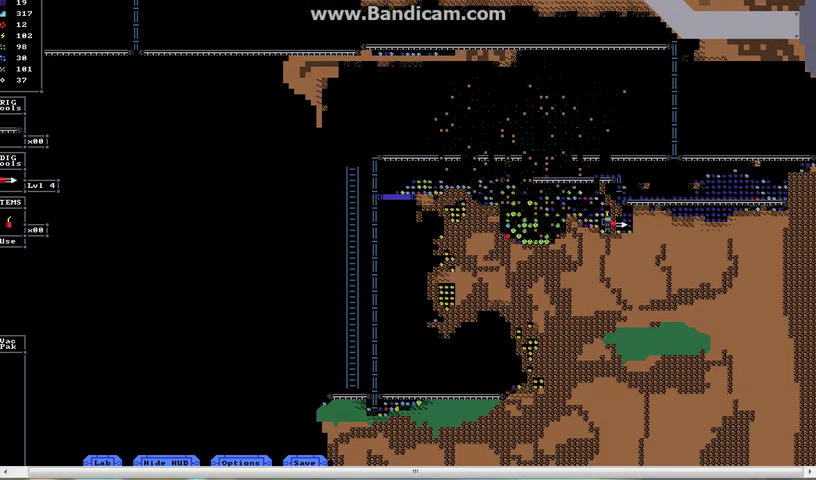
key(Left)
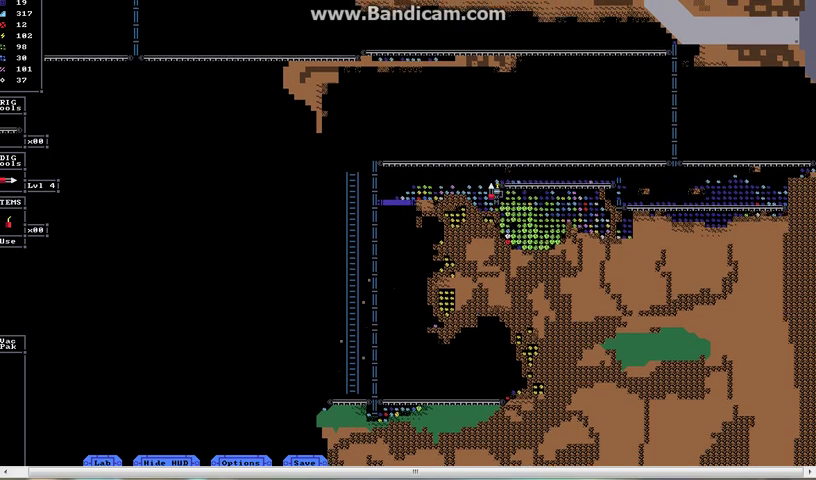
key(Left)
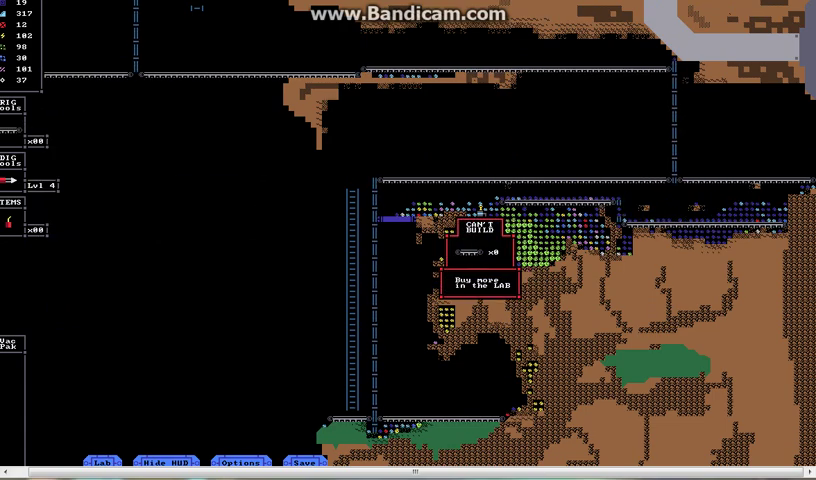
- Buy three conveyor belts in the Lab, dropping Metaloid to 4, then leave the shop
key(l)
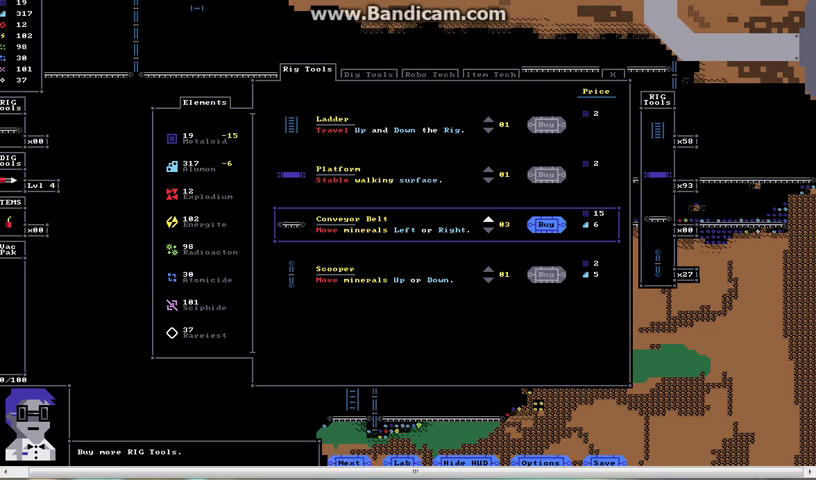
key(Return)
key(Up)
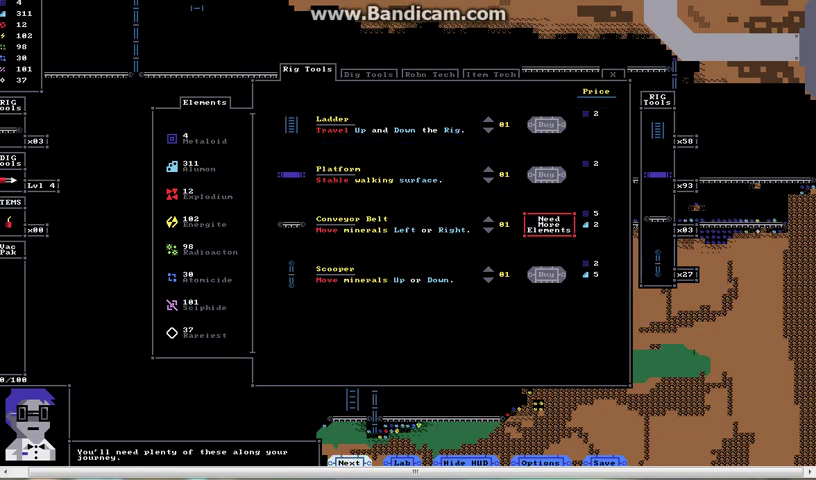
key(Escape)
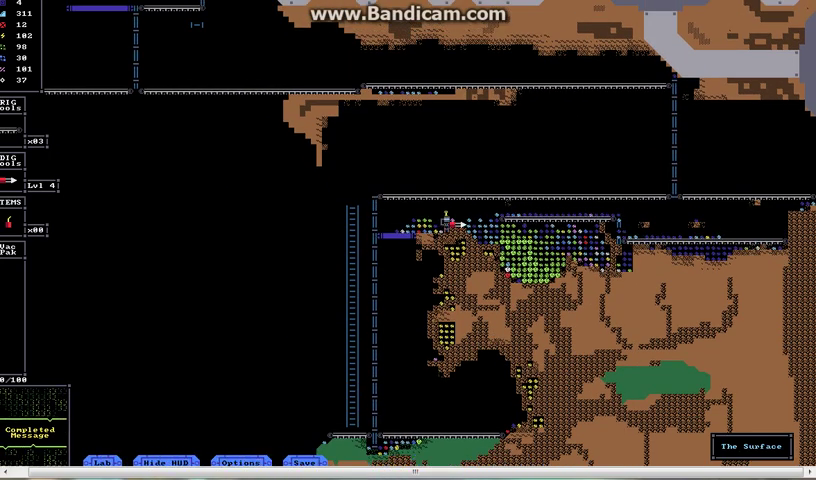
- Select Scooper in the rig tool list, with 27 scoopers available
key(1)
key(Down)
key(Down)
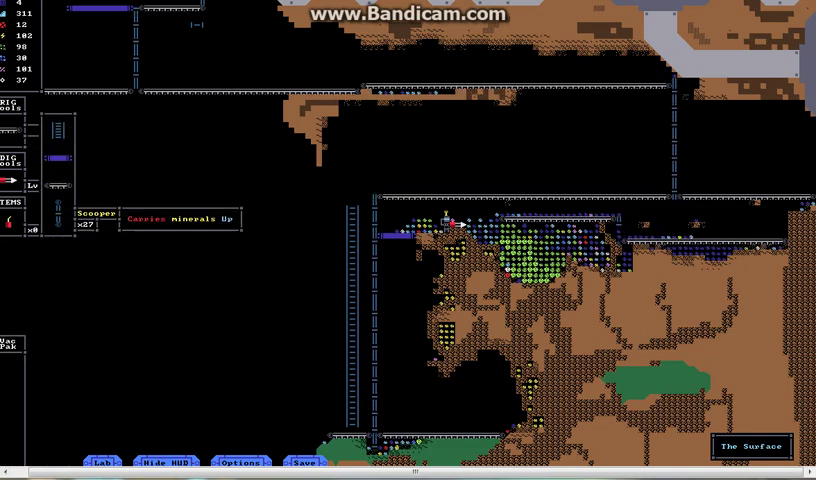